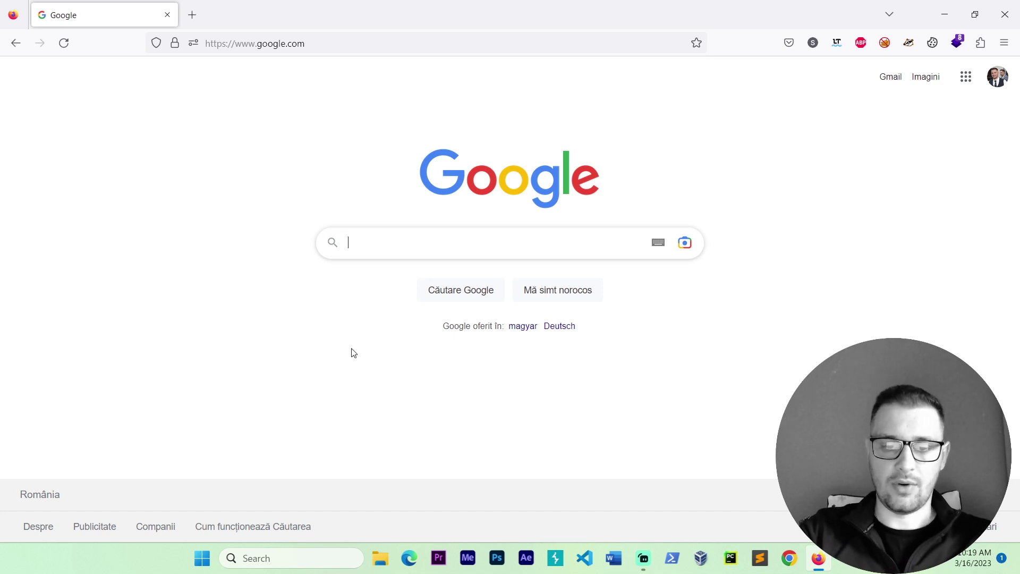
# Step: Search Google for 'vmware download' and look through the results
pyautogui.write('vmware')
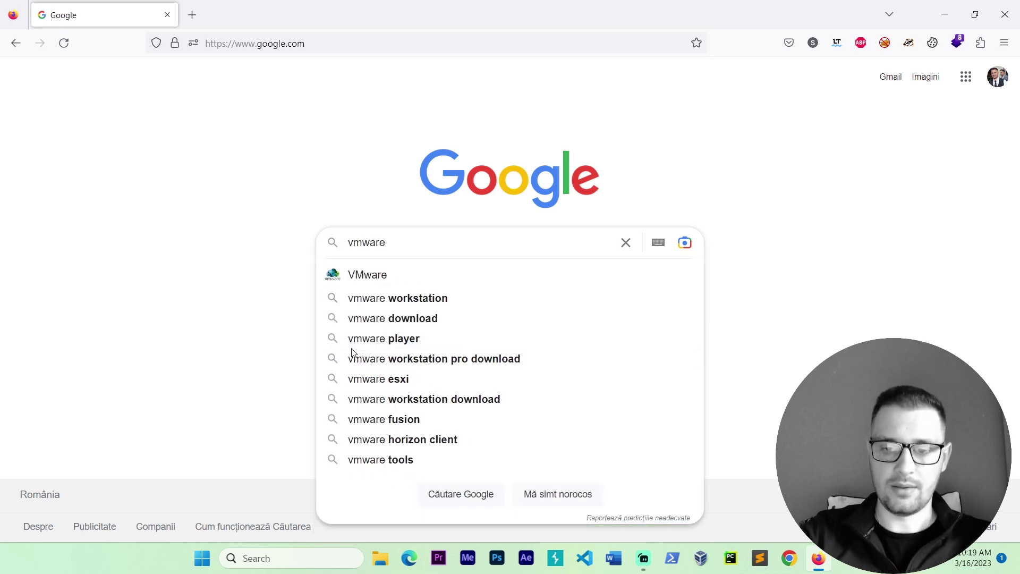
pyautogui.write(' download')
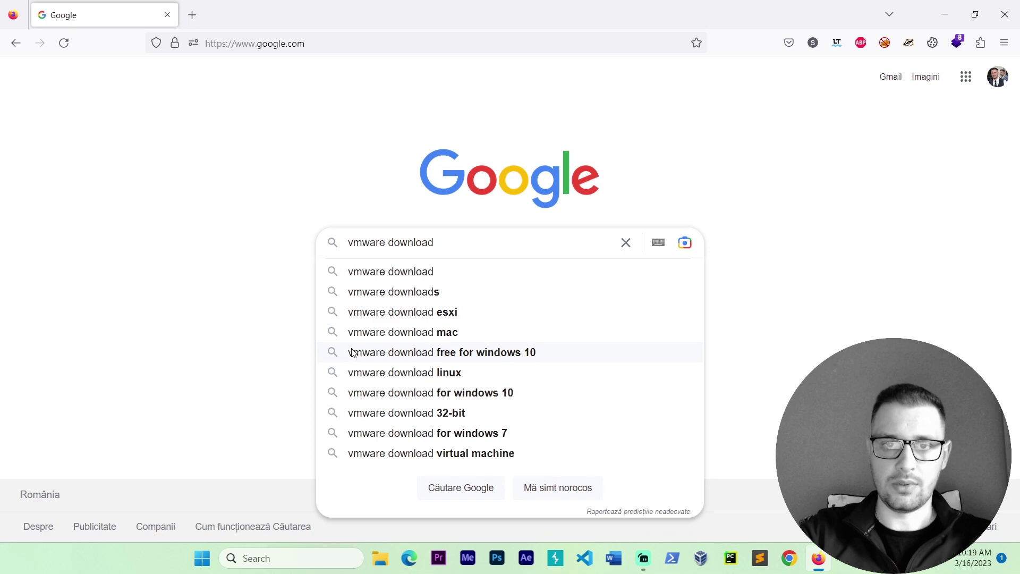
pyautogui.press('Return')
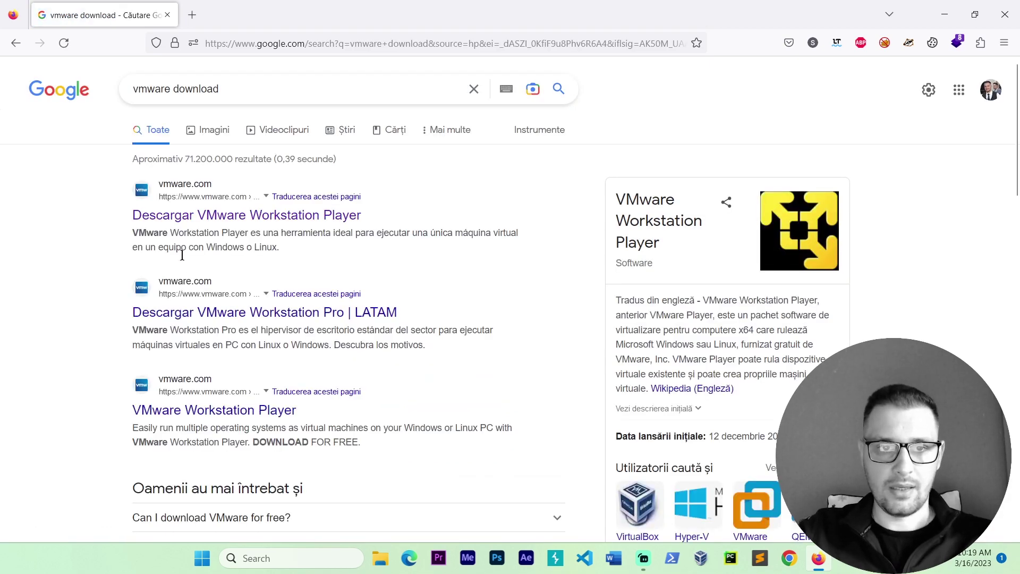
pyautogui.scroll(-5, 208, 292)
pyautogui.scroll(1, 208, 292)
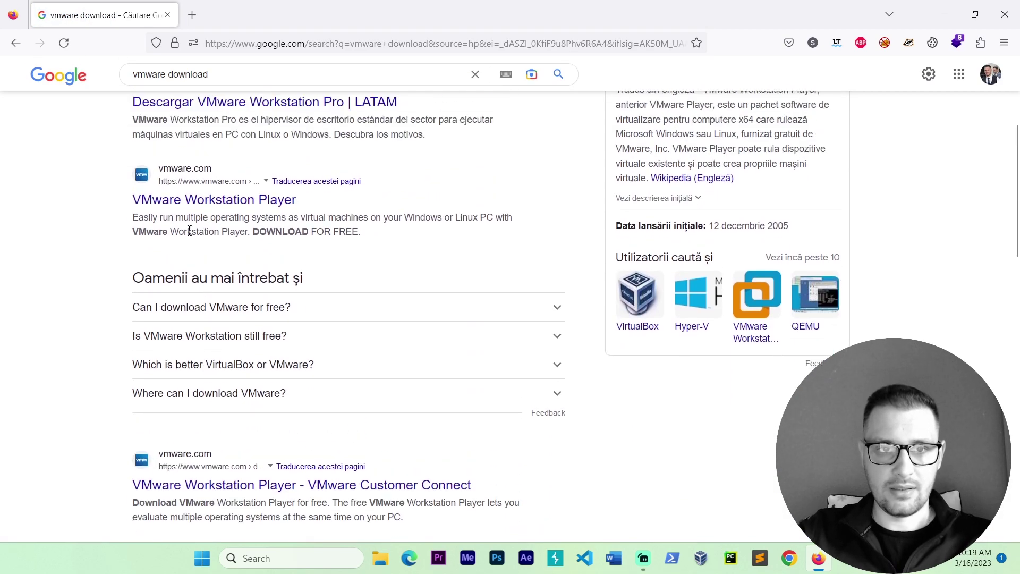
pyautogui.scroll(-2, 195, 425)
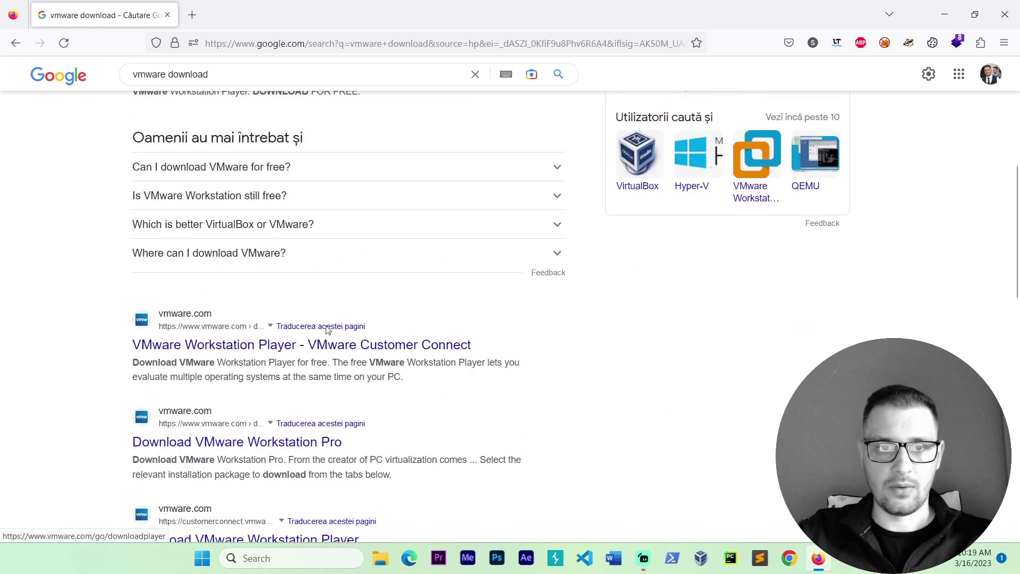
pyautogui.scroll(3, 234, 242)
# Step: Open the VMware Workstation Player product page and go to its free downloads listing
pyautogui.click(208, 264)
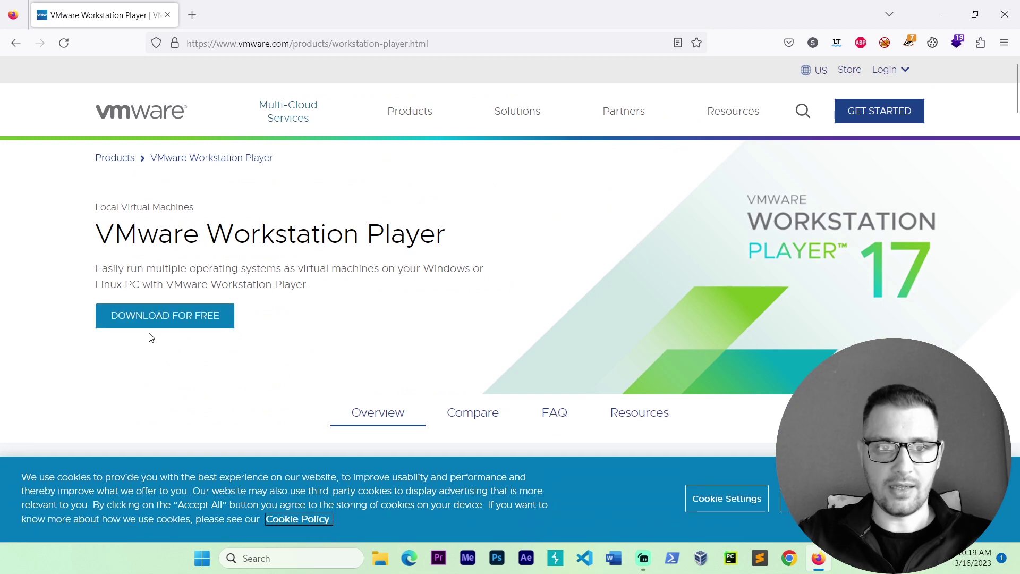
pyautogui.click(178, 323)
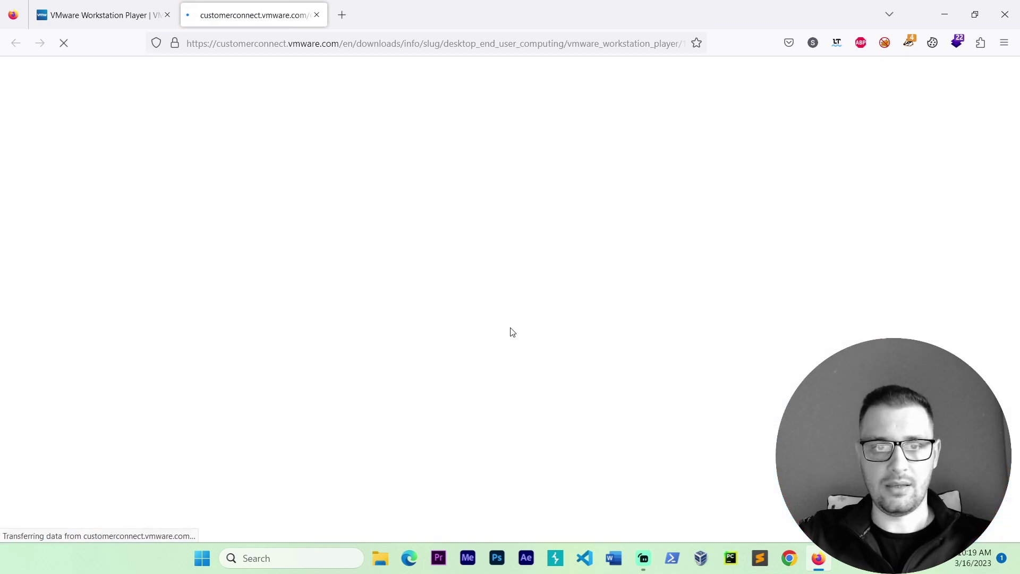
pyautogui.scroll(-1, 519, 321)
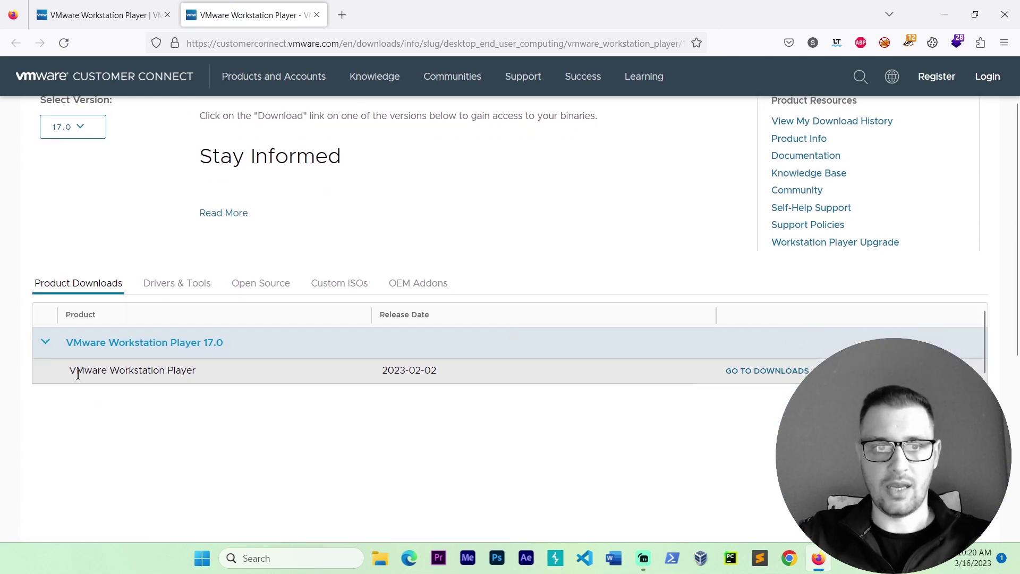
pyautogui.moveTo(78, 373); pyautogui.dragTo(200, 371)
pyautogui.click(182, 372)
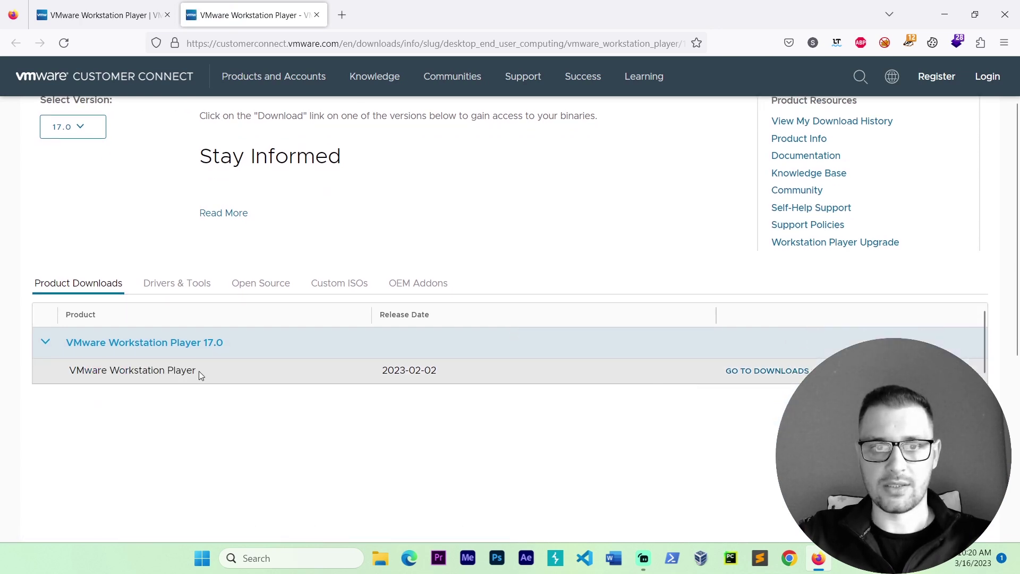
# Step: Start downloading the Windows 64-bit installer for Workstation Player 17.0.1
pyautogui.click(777, 371)
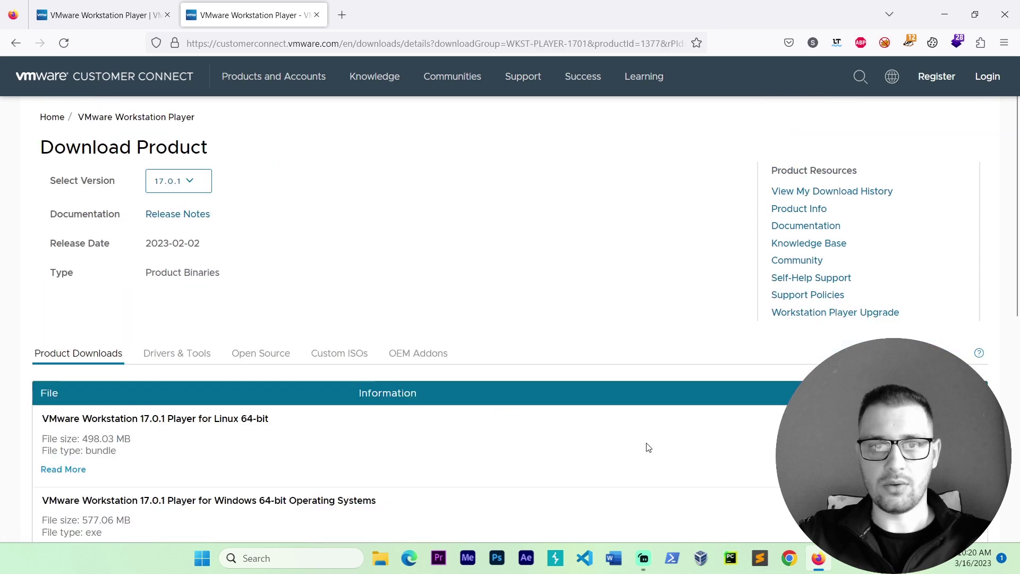
pyautogui.scroll(-3, 648, 445)
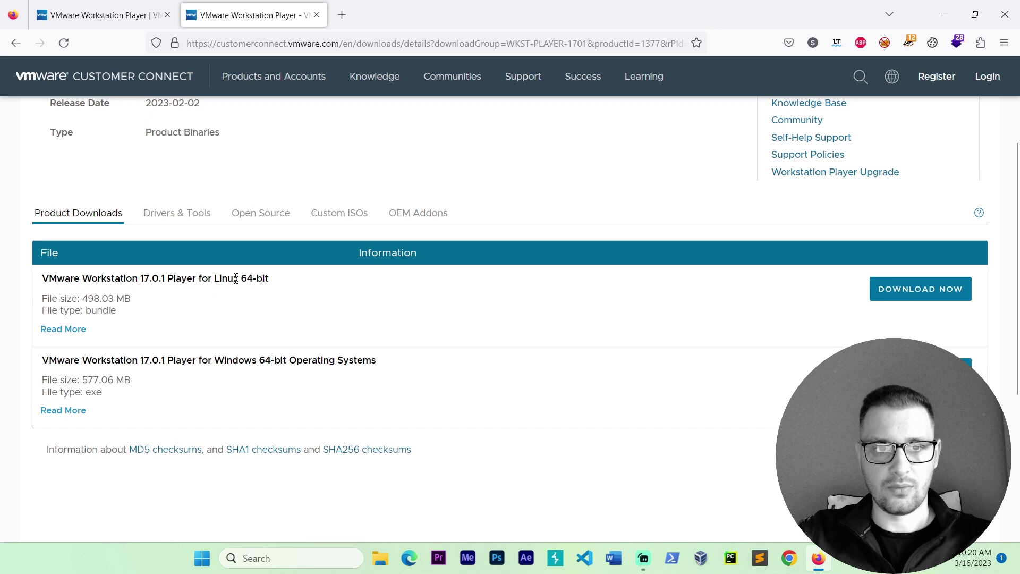
pyautogui.moveTo(215, 356); pyautogui.dragTo(341, 357)
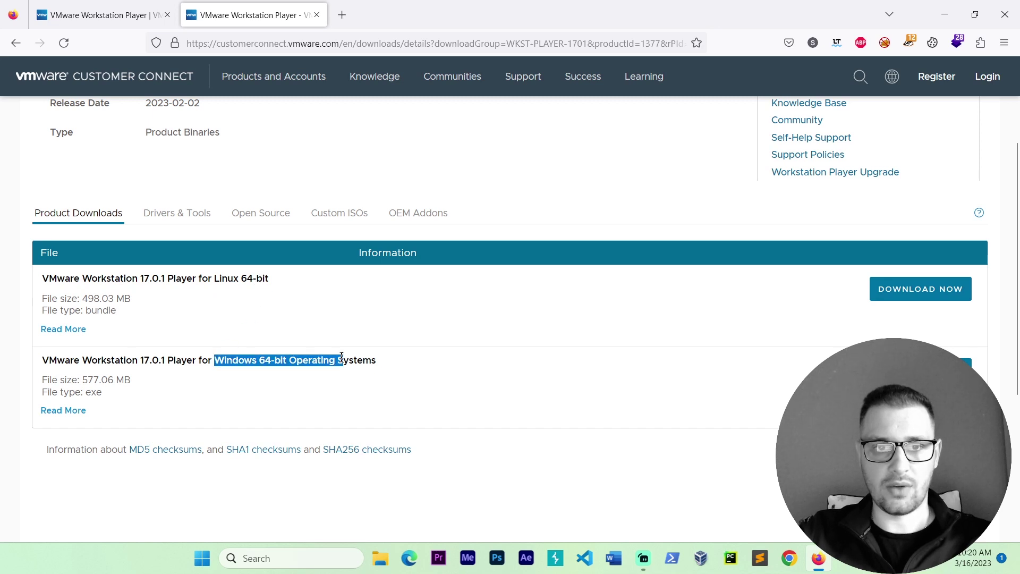
pyautogui.click(289, 361)
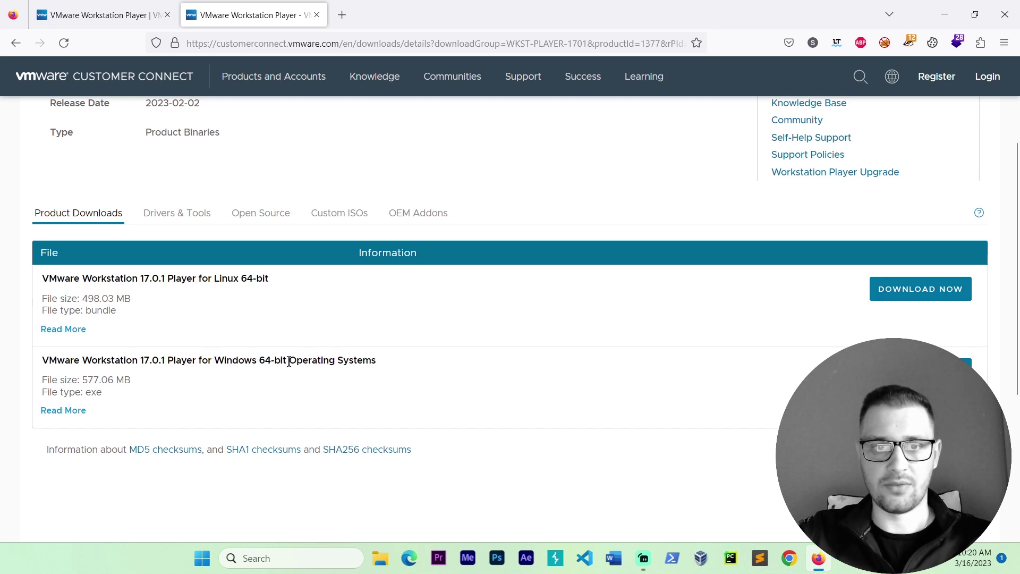
pyautogui.click(920, 370)
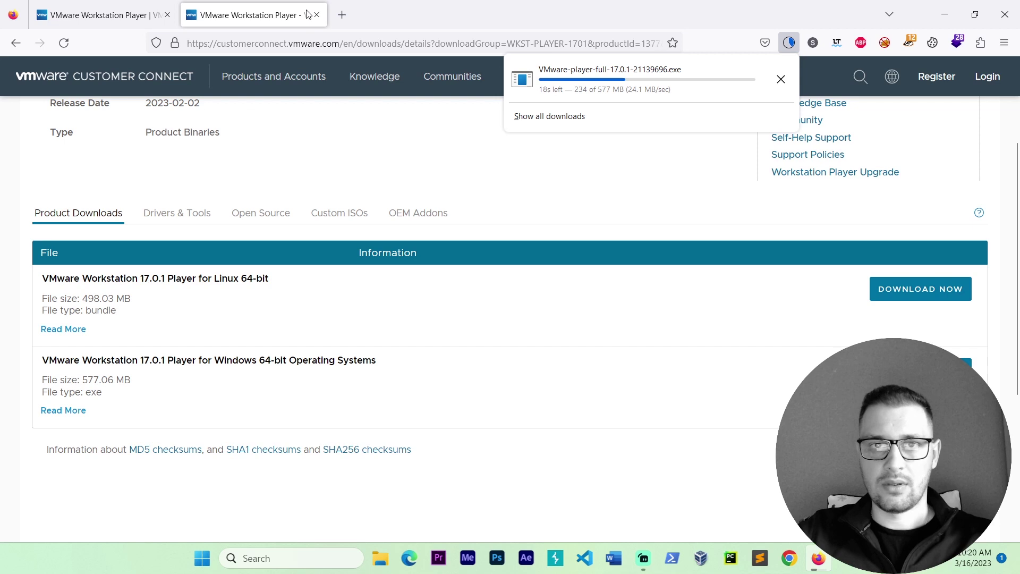
# Step: In a new tab, search Google for 'parrot os' and open the official Parrot Security site
pyautogui.click(334, 15)
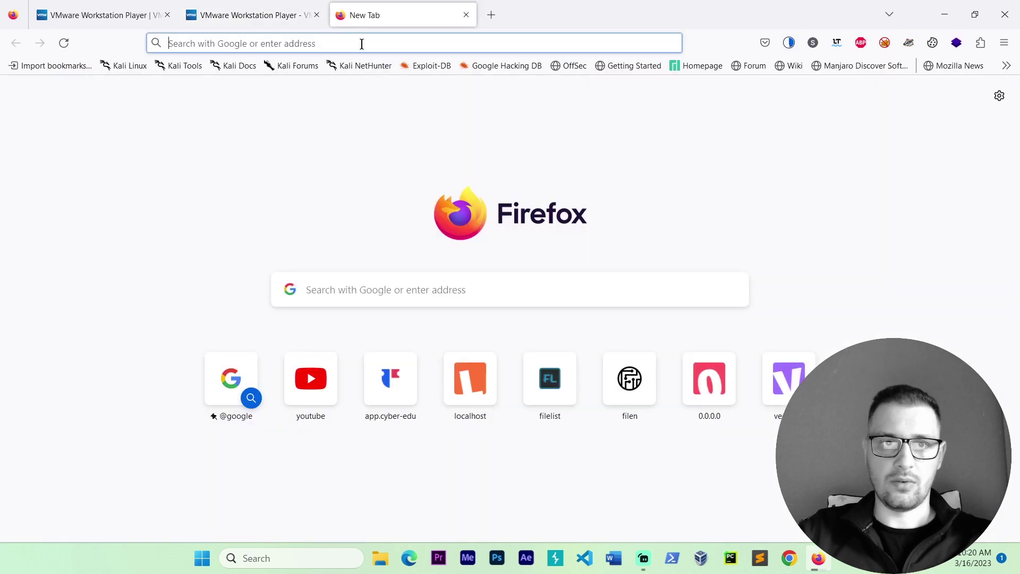
pyautogui.write('google.com')
pyautogui.press('Return')
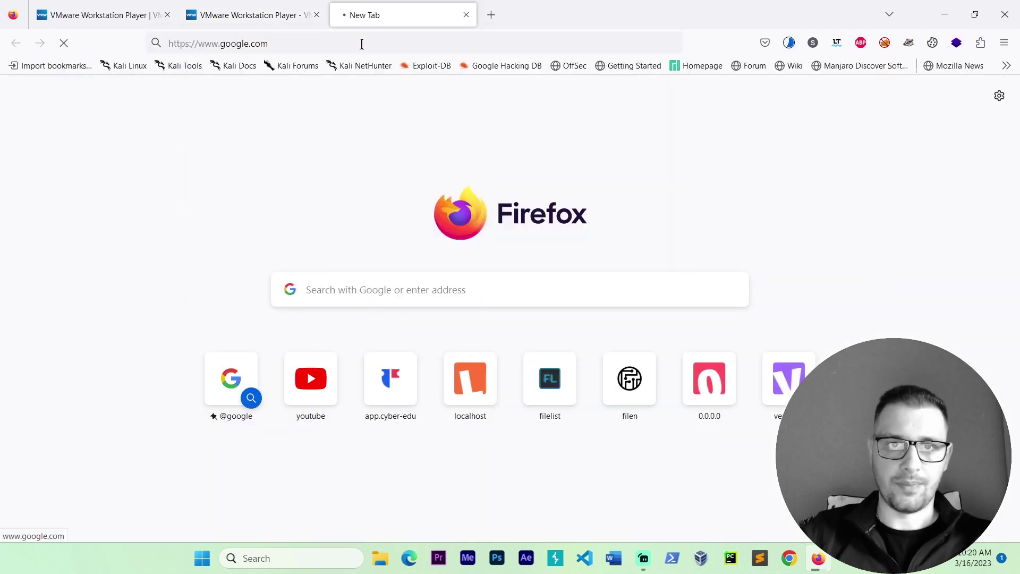
pyautogui.write('parrot os')
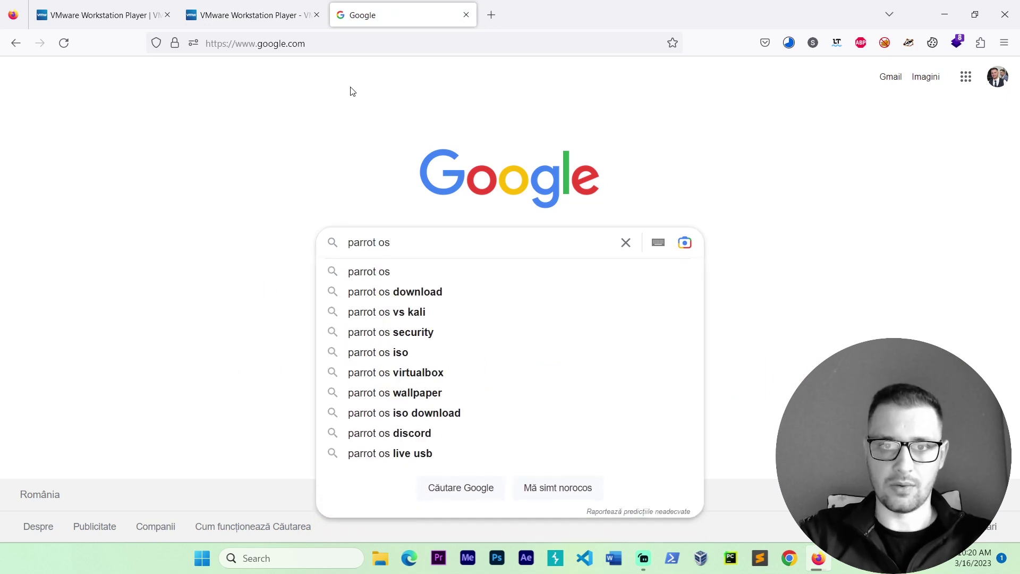
pyautogui.press('Return')
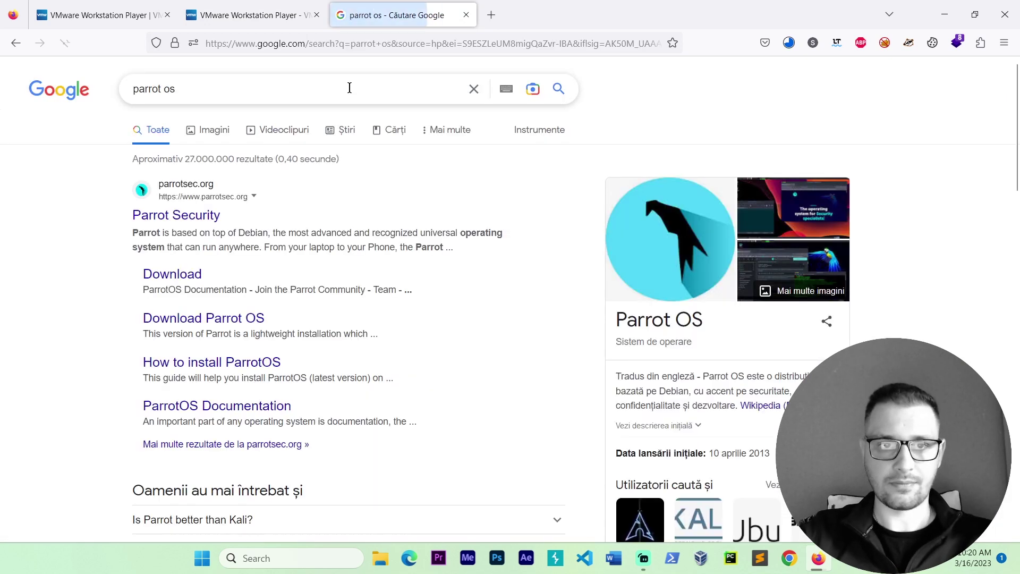
pyautogui.click(455, 225)
# Step: Download the Hack The Box edition ISO, Parrot-htb-5.2_amd64.iso, from the download page
pyautogui.scroll(-2, 454, 229)
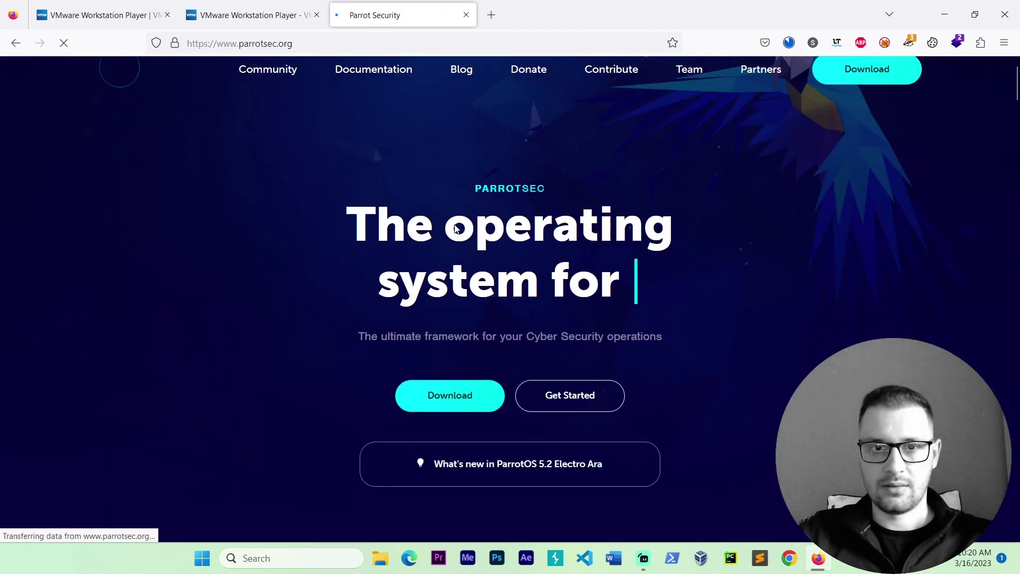
pyautogui.click(460, 363)
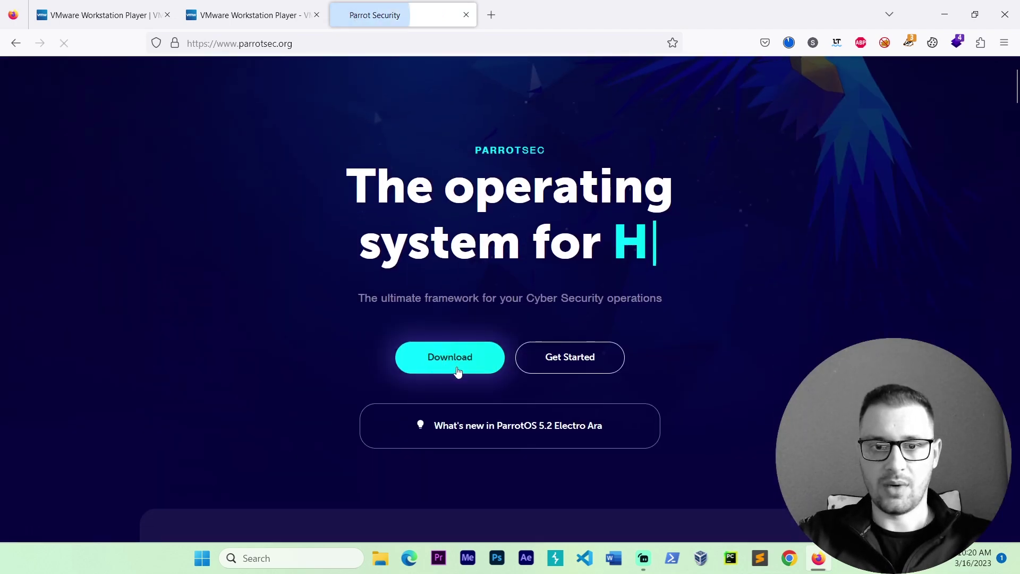
pyautogui.scroll(-3, 477, 358)
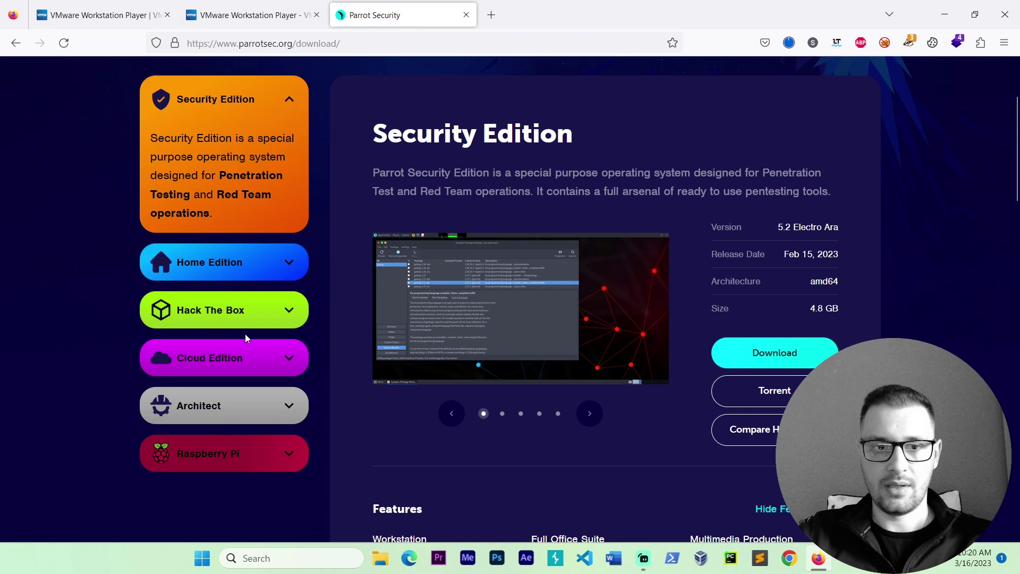
pyautogui.click(244, 318)
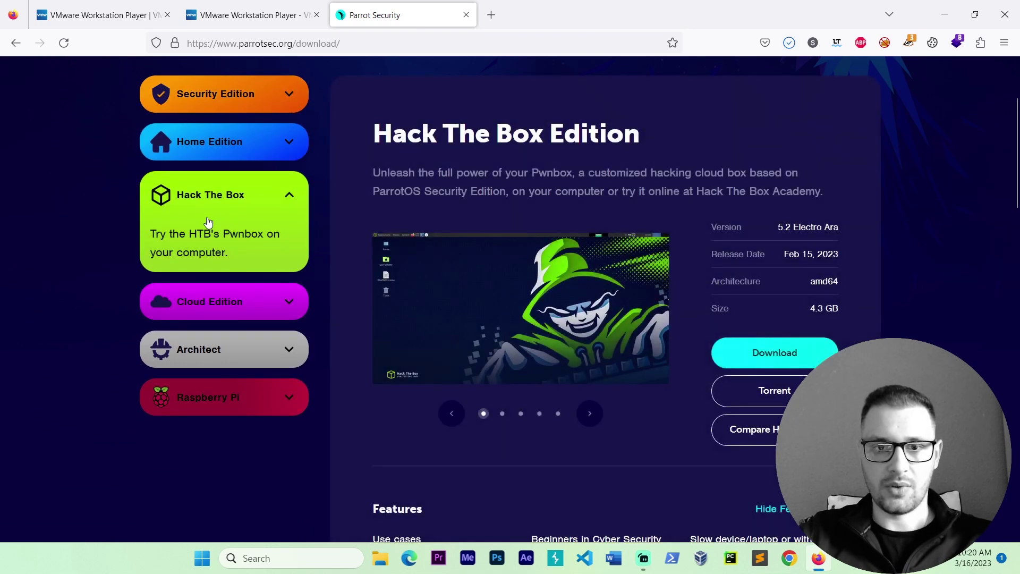
pyautogui.click(787, 361)
pyautogui.click(787, 362)
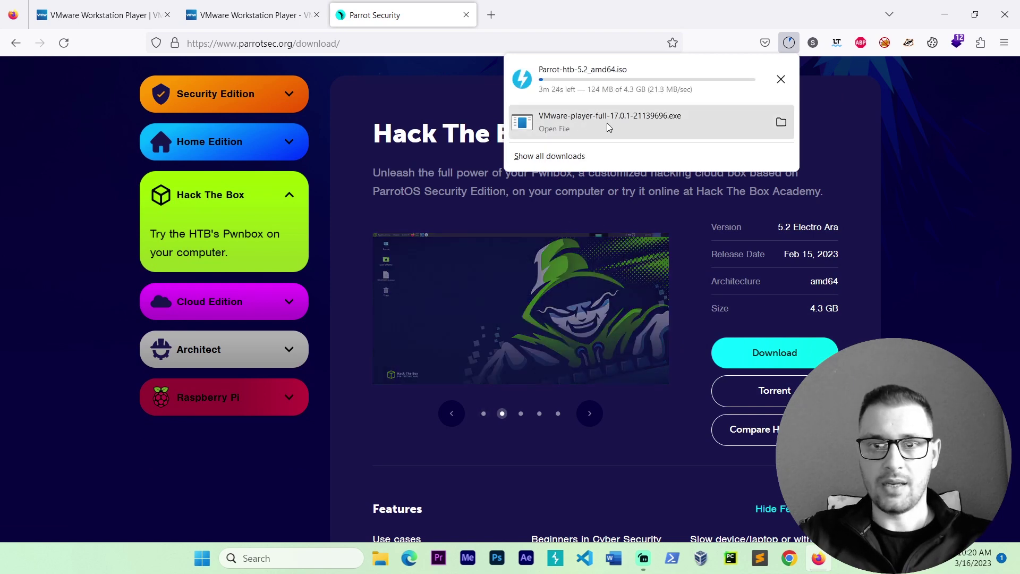
# Step: Run the downloaded VMware Player installer to bring up its setup wizard
pyautogui.click(576, 123)
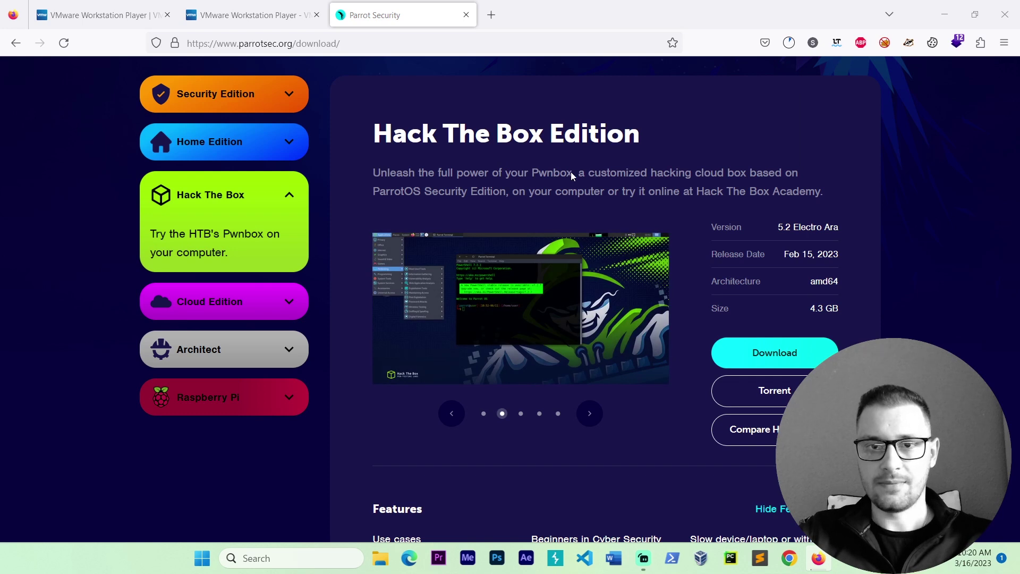
pyautogui.click(649, 296)
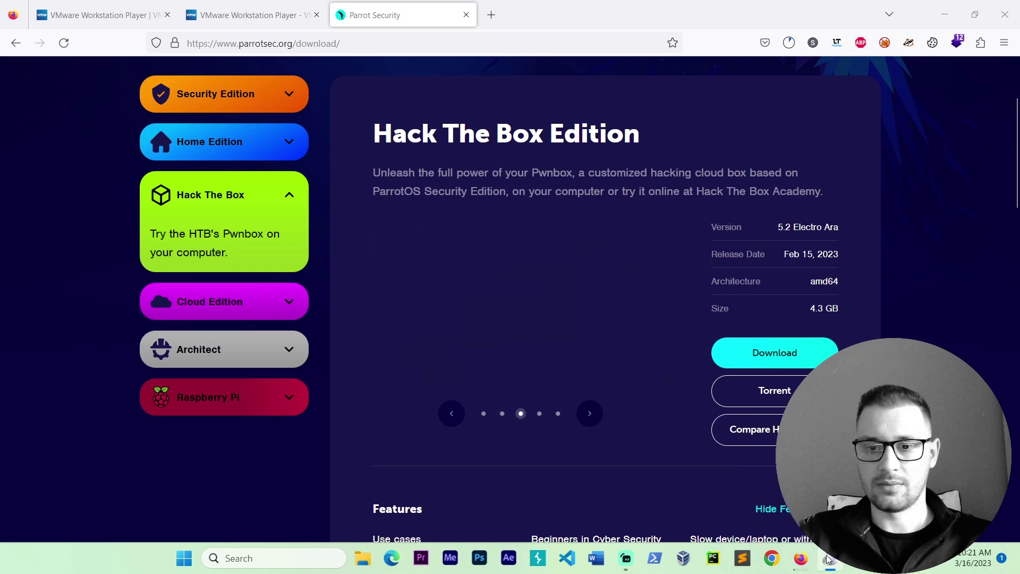
pyautogui.click(781, 492)
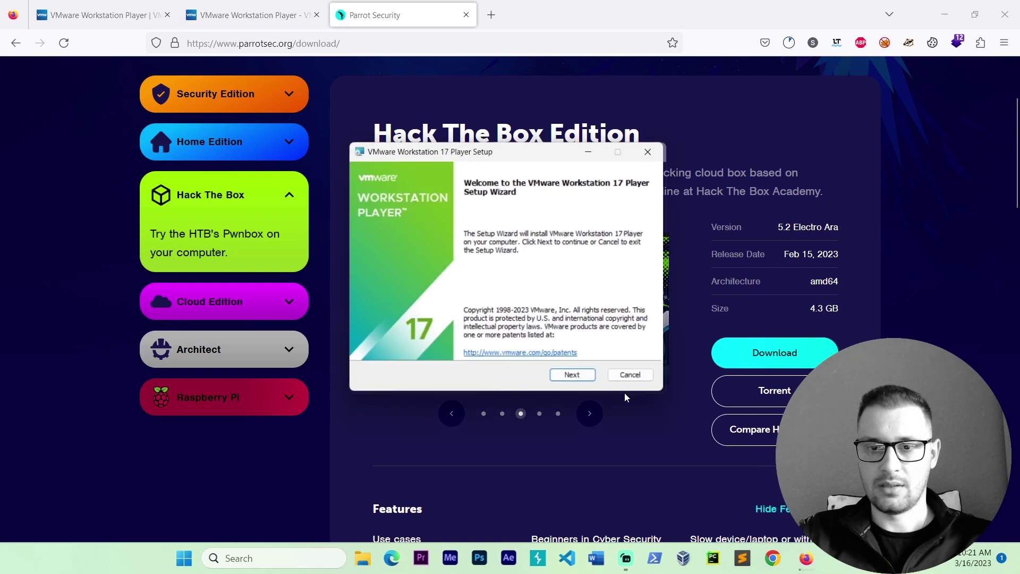
# Step: Accept the licence, keep default setup, user experience and shortcut options, and begin installing
pyautogui.click(578, 380)
pyautogui.click(406, 355)
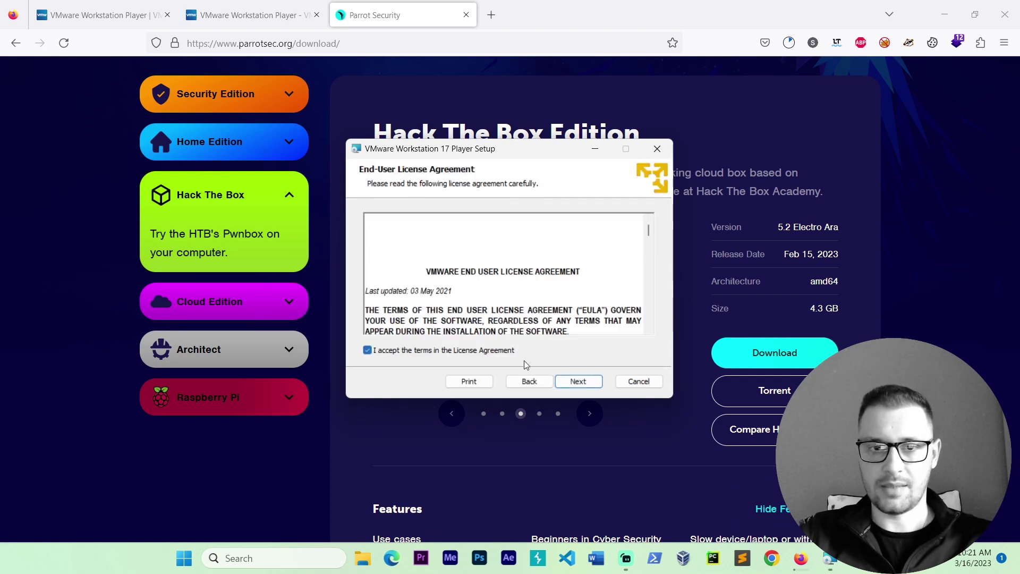
pyautogui.click(582, 384)
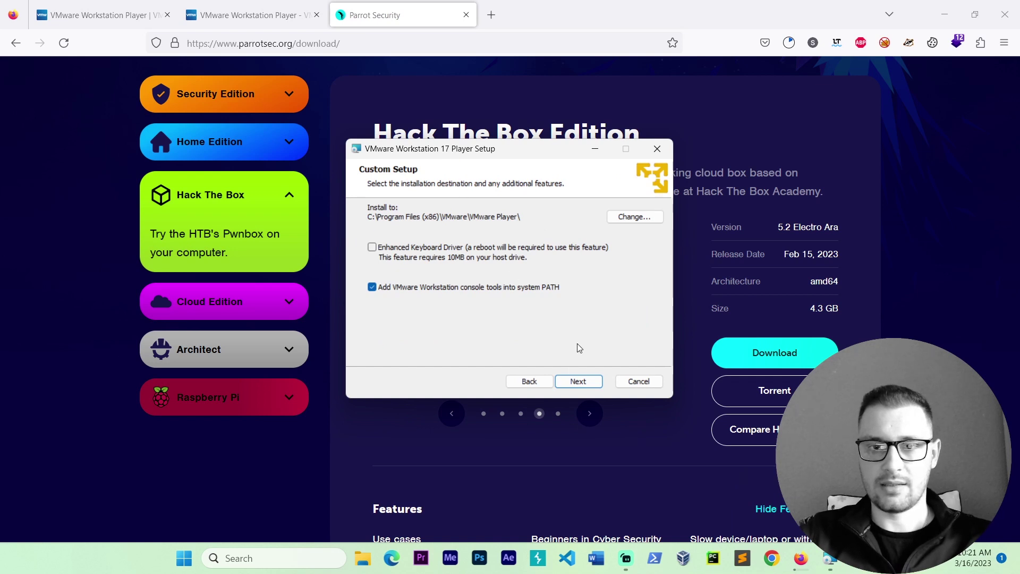
pyautogui.click(581, 383)
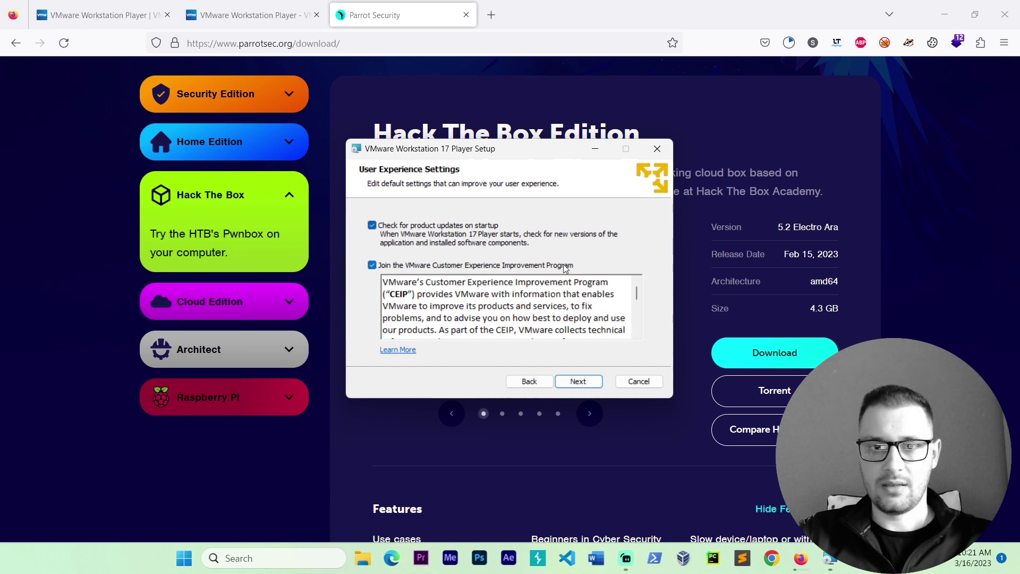
pyautogui.click(582, 383)
pyautogui.click(598, 386)
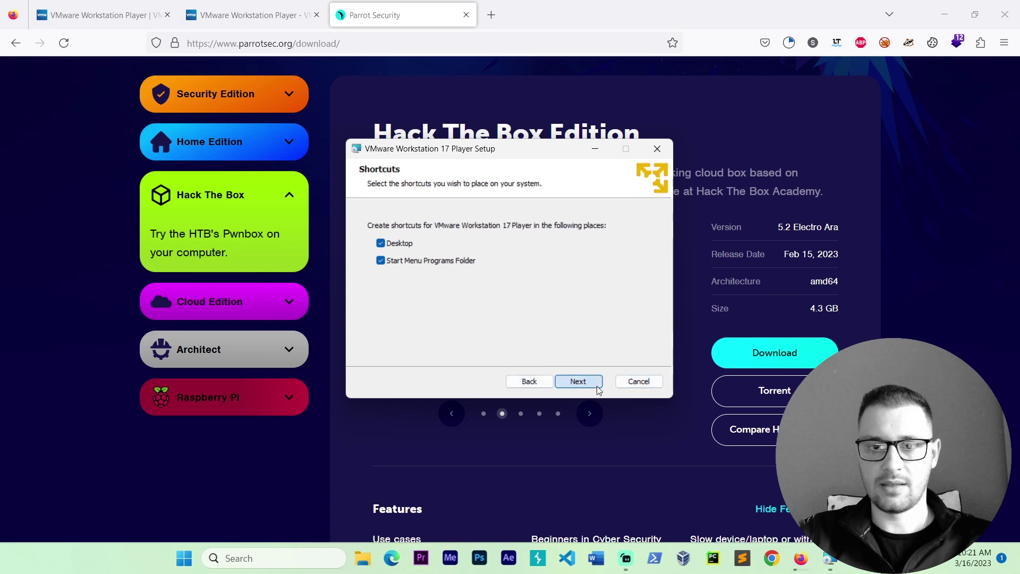
pyautogui.click(584, 381)
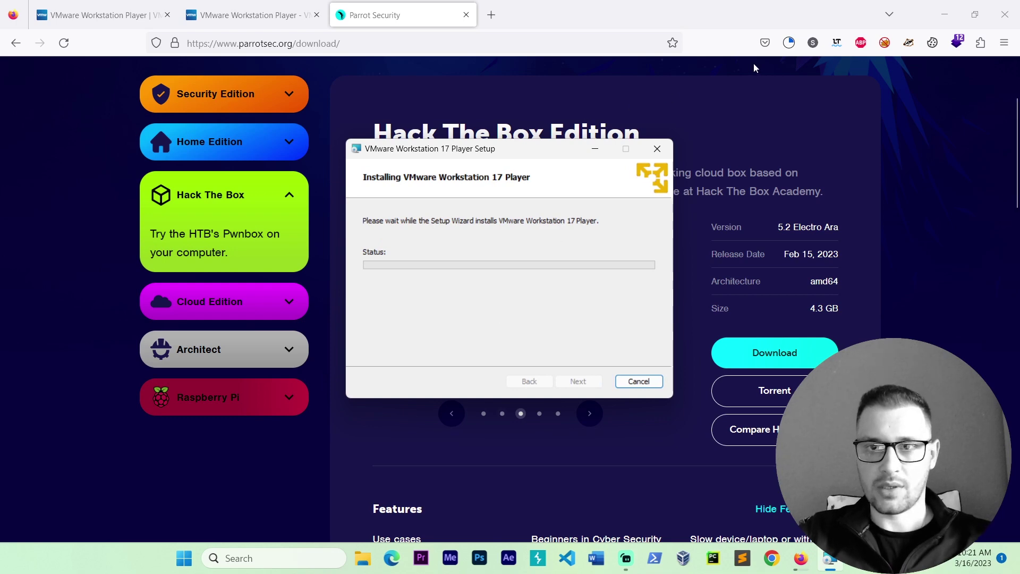
# Step: Check the Parrot ISO download progress, then return to the running VMware installer
pyautogui.click(789, 43)
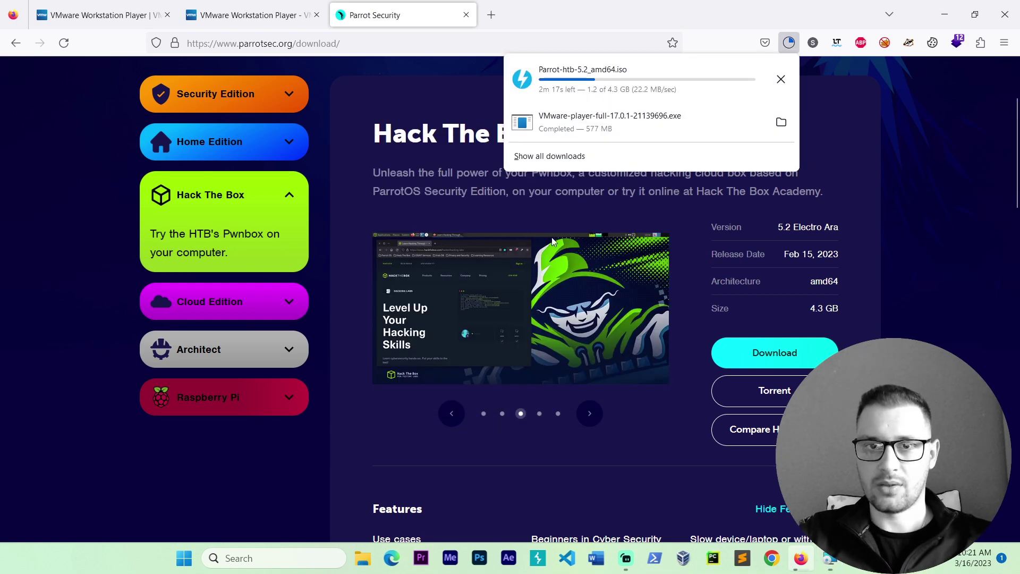
pyautogui.hotkey('alt', 'Tab')
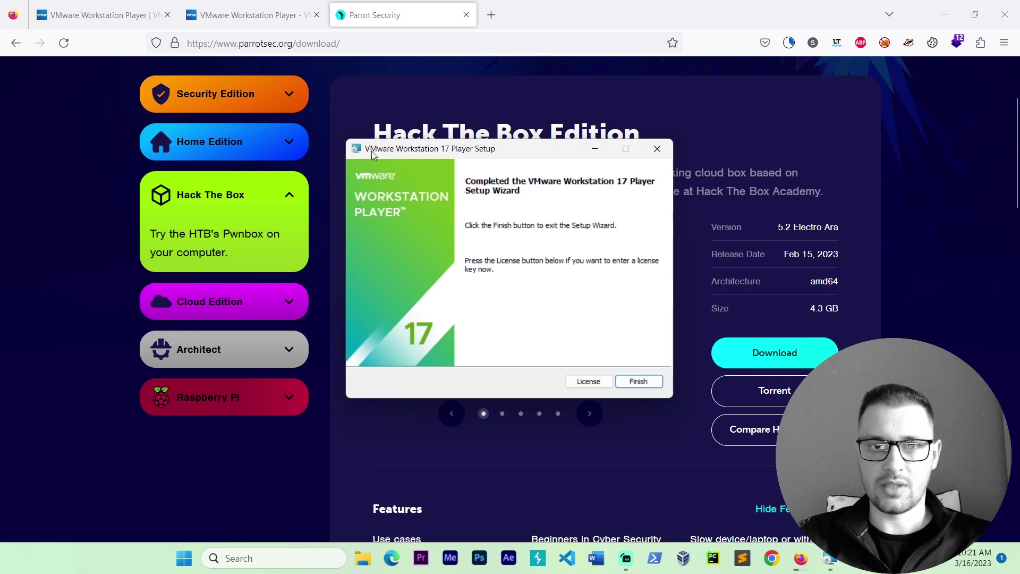
# Step: Close the finished setup, launch VMware Workstation 17 Player via search, and choose free non-commercial use
pyautogui.click(638, 382)
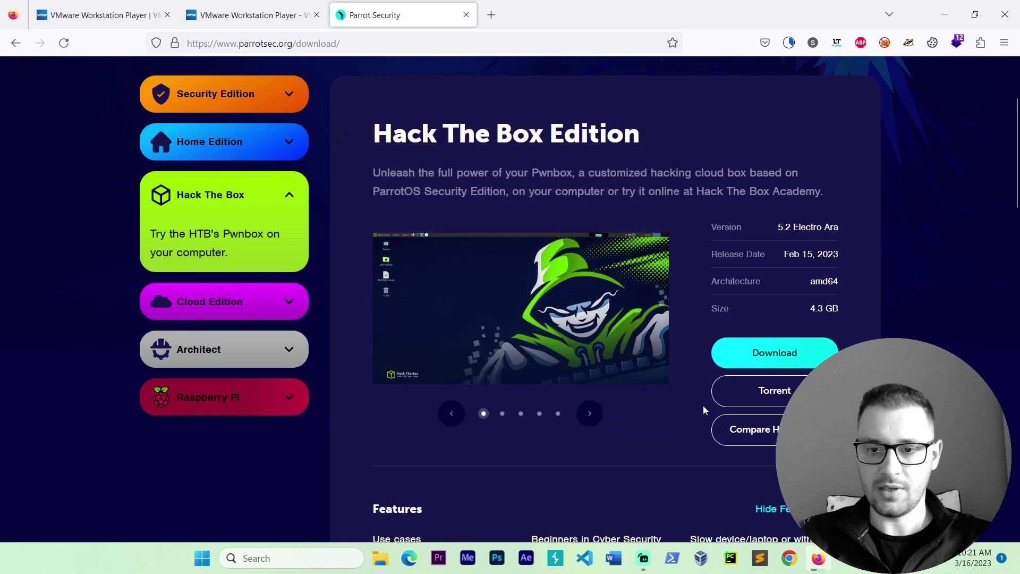
pyautogui.click(252, 557)
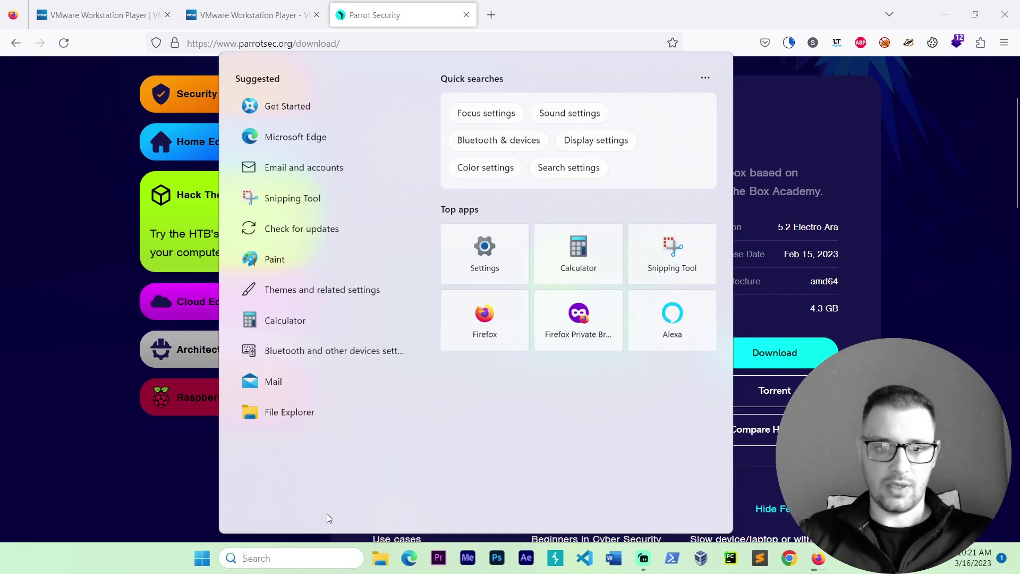
pyautogui.write('vmware')
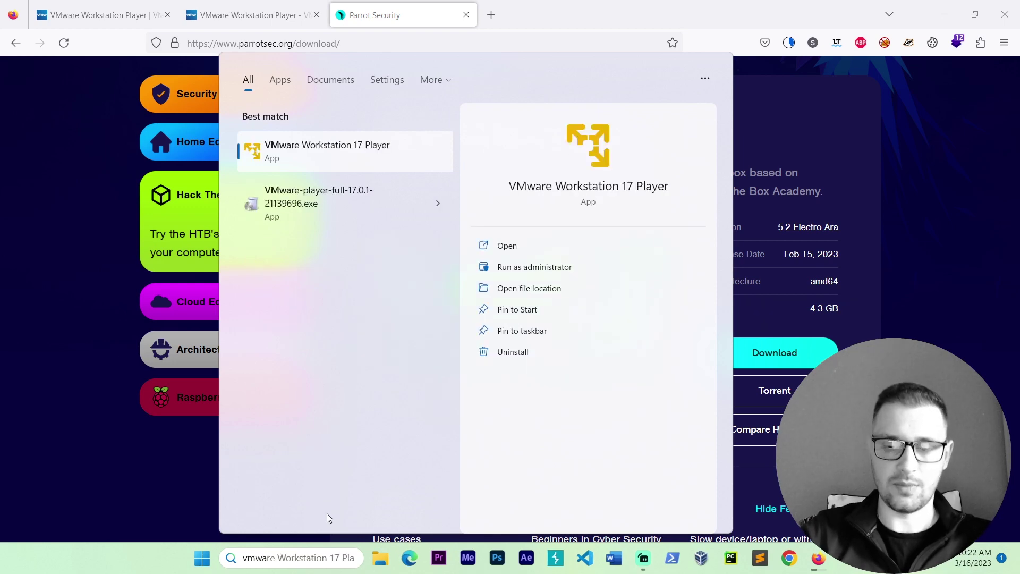
pyautogui.press('Escape')
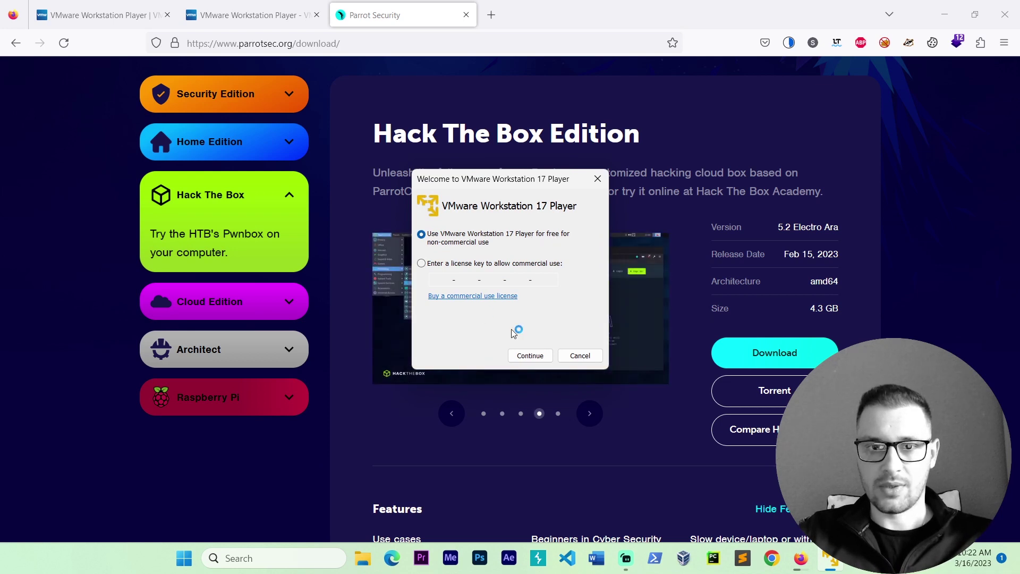
pyautogui.click(530, 356)
pyautogui.click(529, 356)
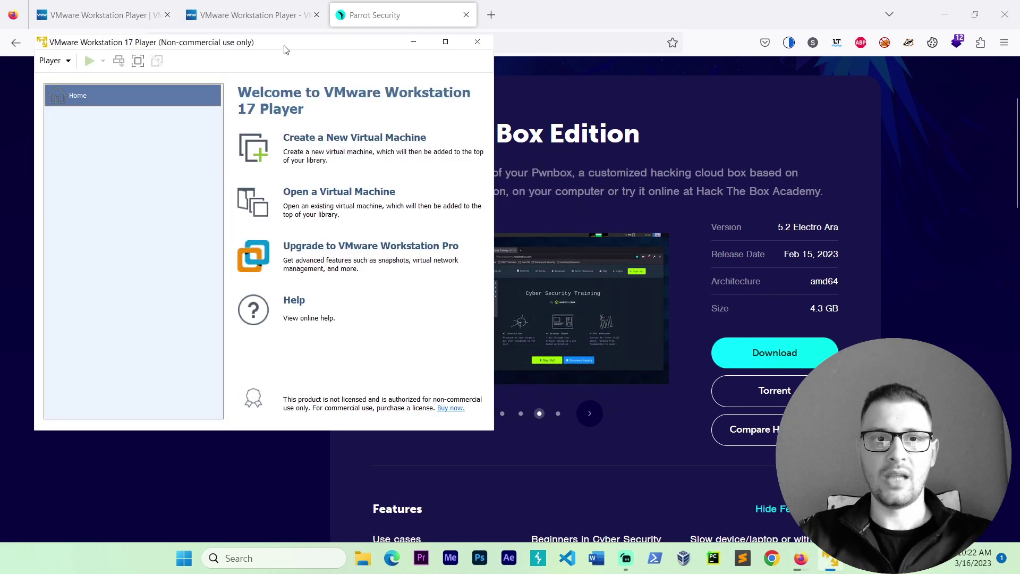
# Step: Centre the Player window, confirm the 4.3 GB Parrot ISO finished downloading, and return to Player
pyautogui.moveTo(284, 49); pyautogui.dragTo(540, 102)
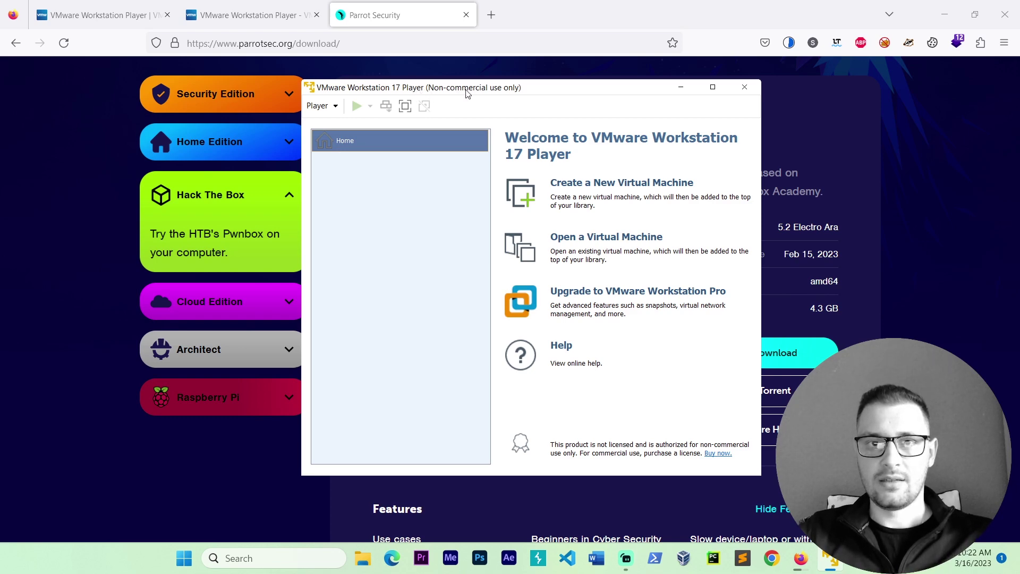
pyautogui.click(788, 44)
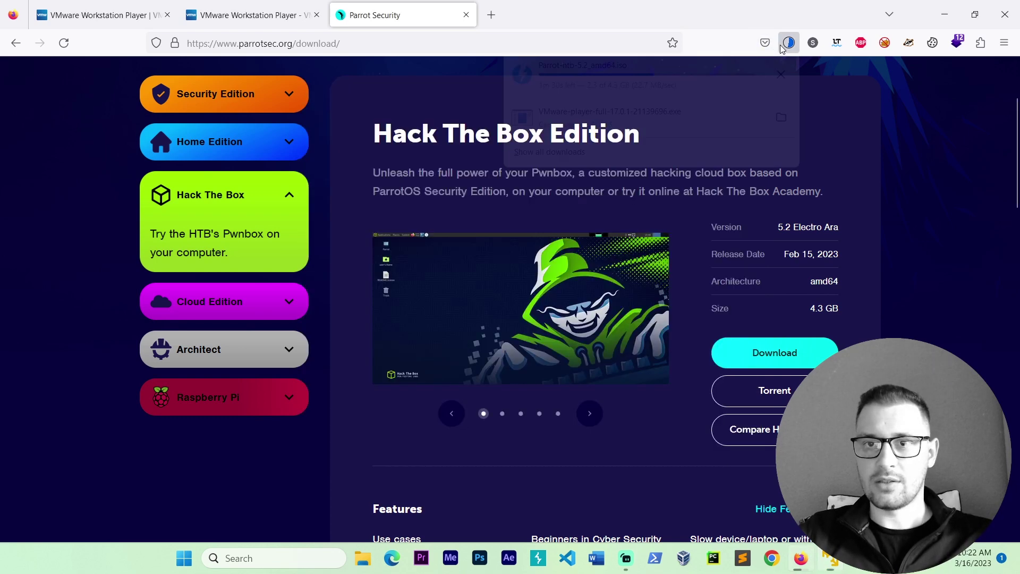
pyautogui.click(788, 44)
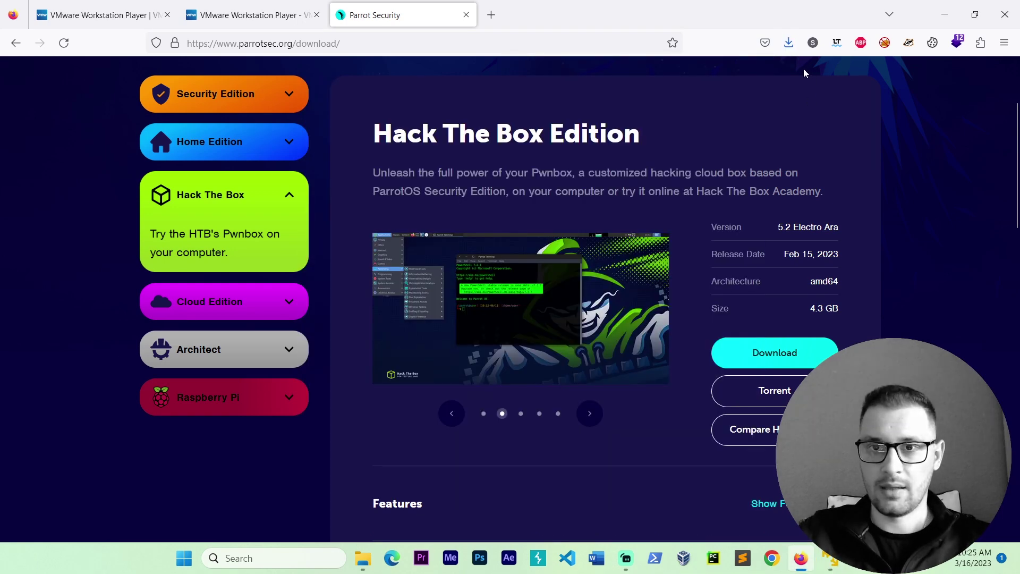
pyautogui.click(789, 43)
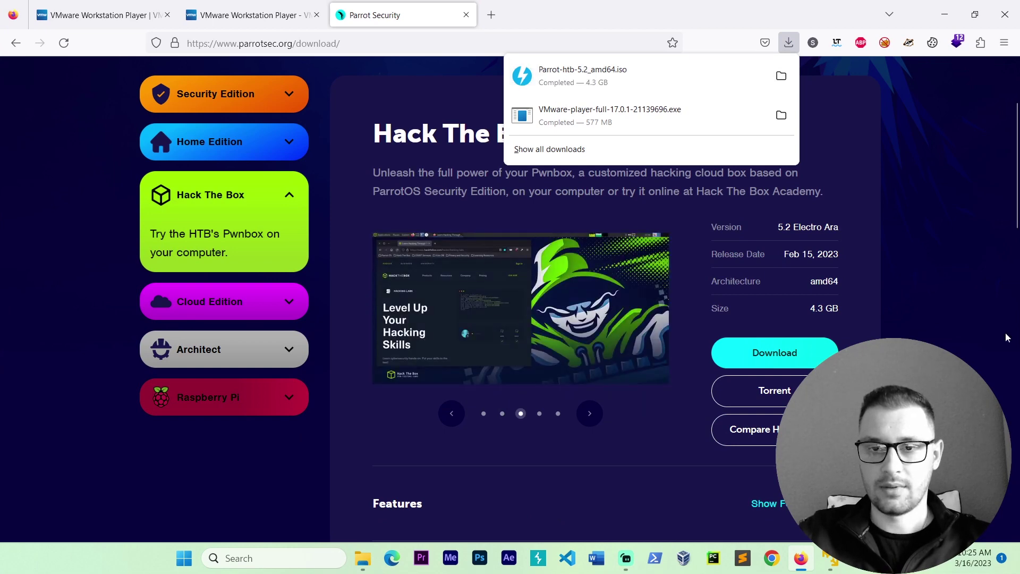
pyautogui.click(987, 335)
pyautogui.click(831, 558)
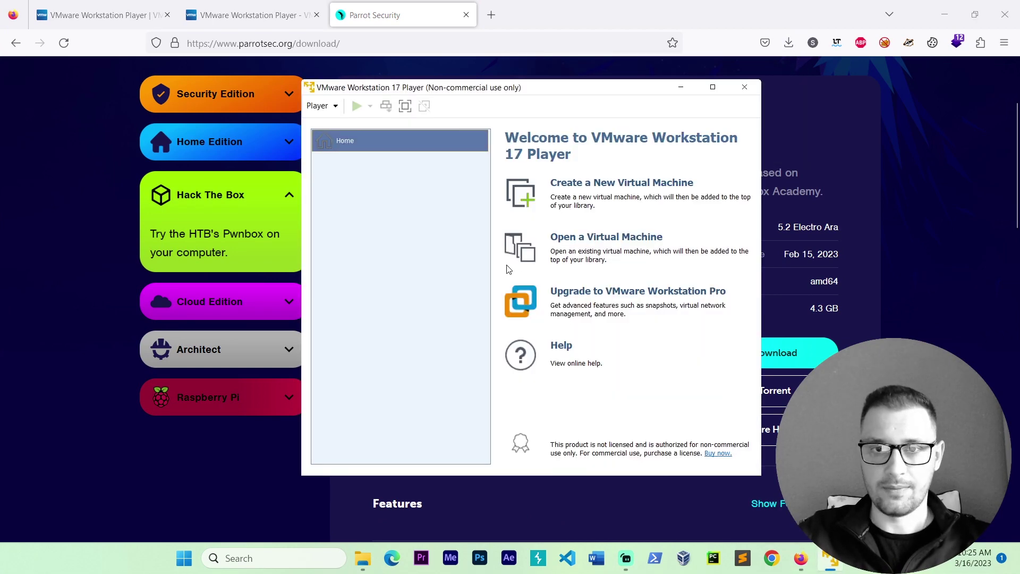
# Step: Create a new virtual machine using Parrot-htb-5.2_amd64.iso from Downloads as the installer disc image
pyautogui.click(661, 187)
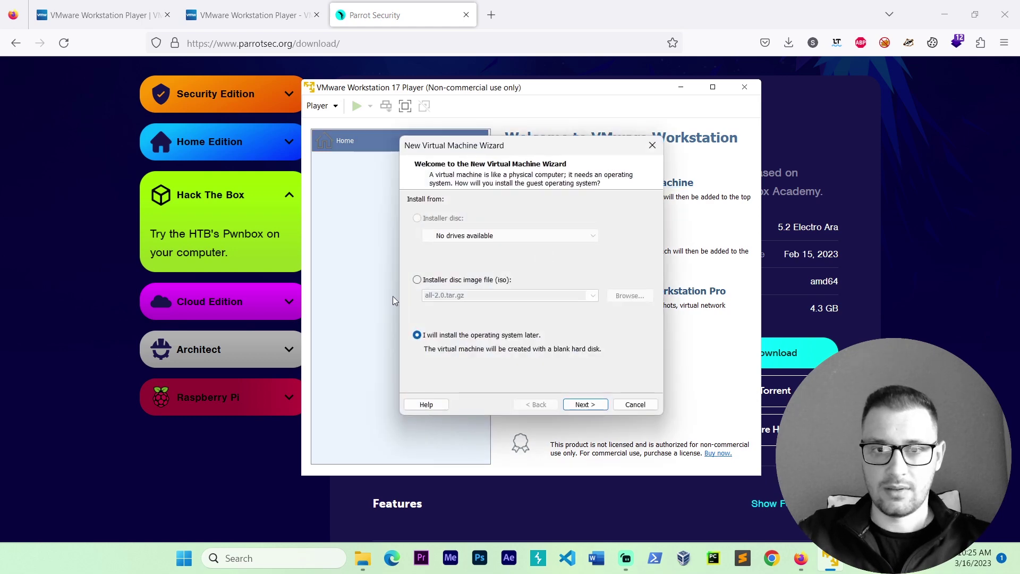
pyautogui.click(418, 281)
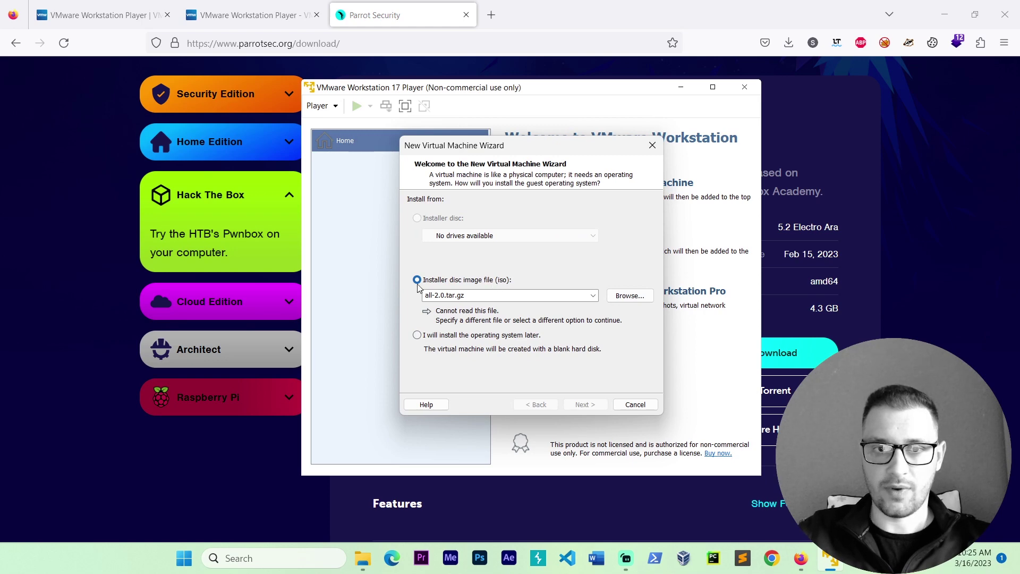
pyautogui.click(644, 297)
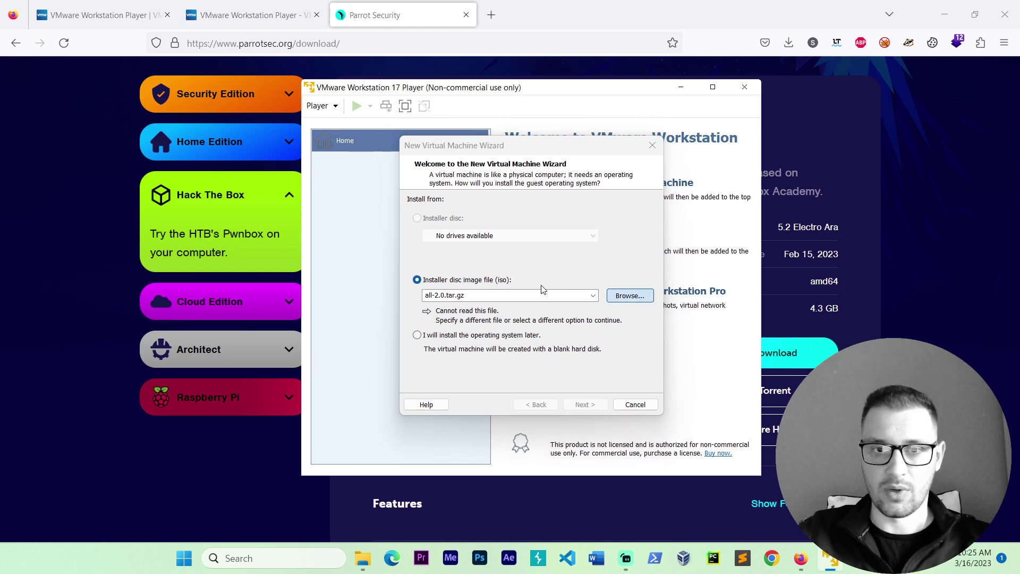
pyautogui.scroll(6, 457, 324)
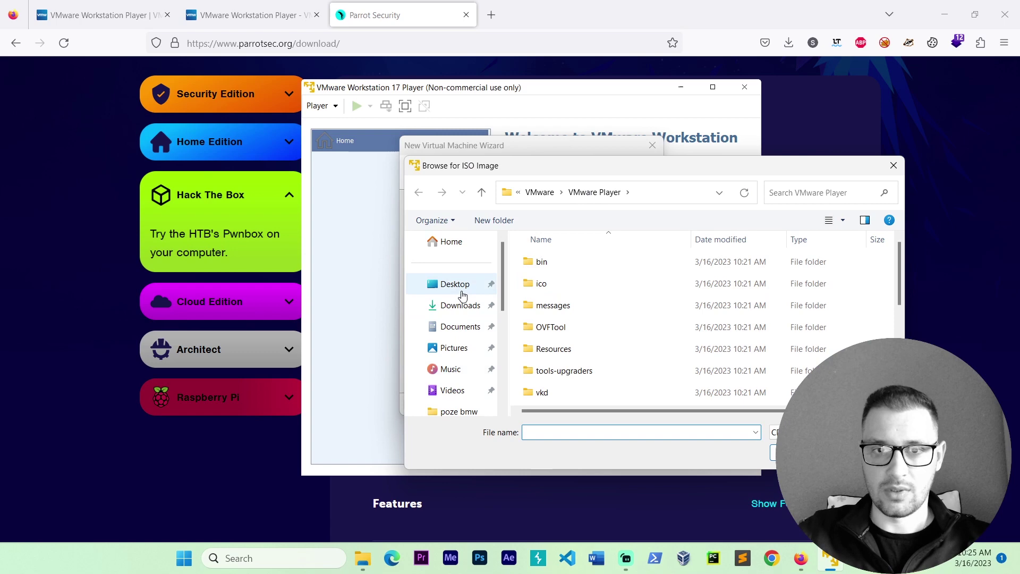
pyautogui.click(463, 307)
pyautogui.doubleClick(551, 295)
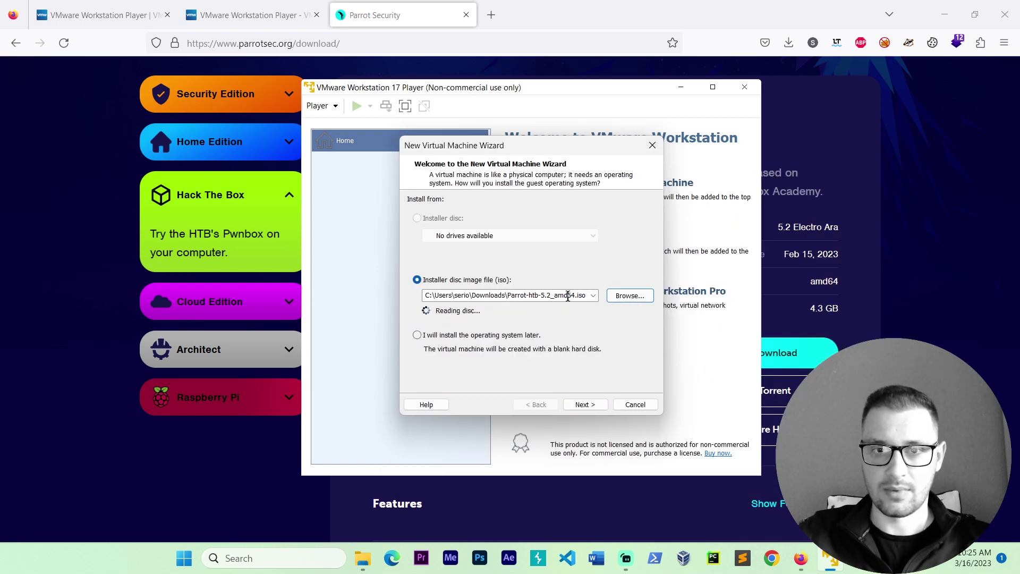
# Step: Choose Linux as the guest OS with version Debian 11.x 64-bit instead of Ubuntu 64-bit
pyautogui.click(590, 402)
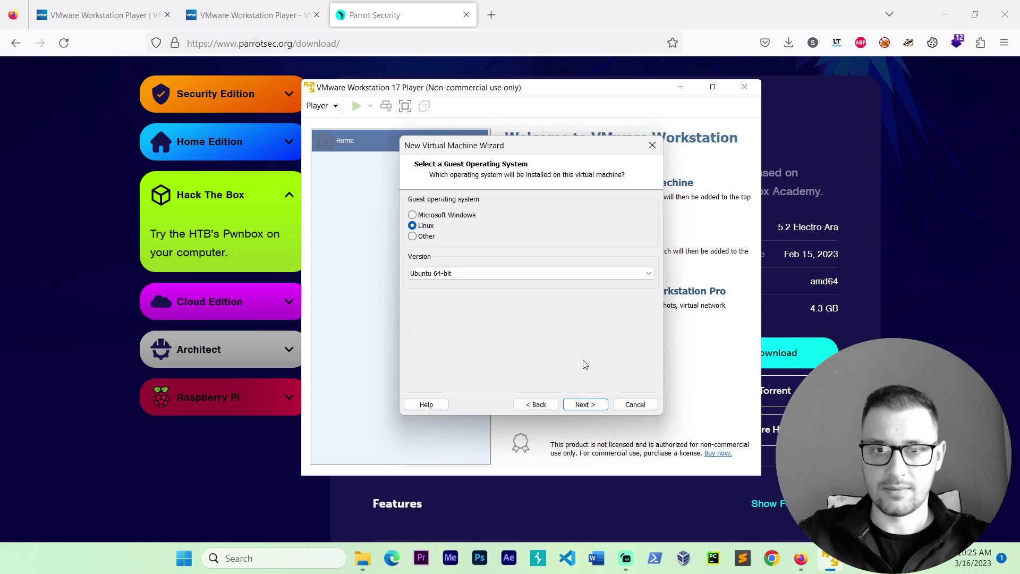
pyautogui.click(433, 274)
pyautogui.scroll(15, 442, 324)
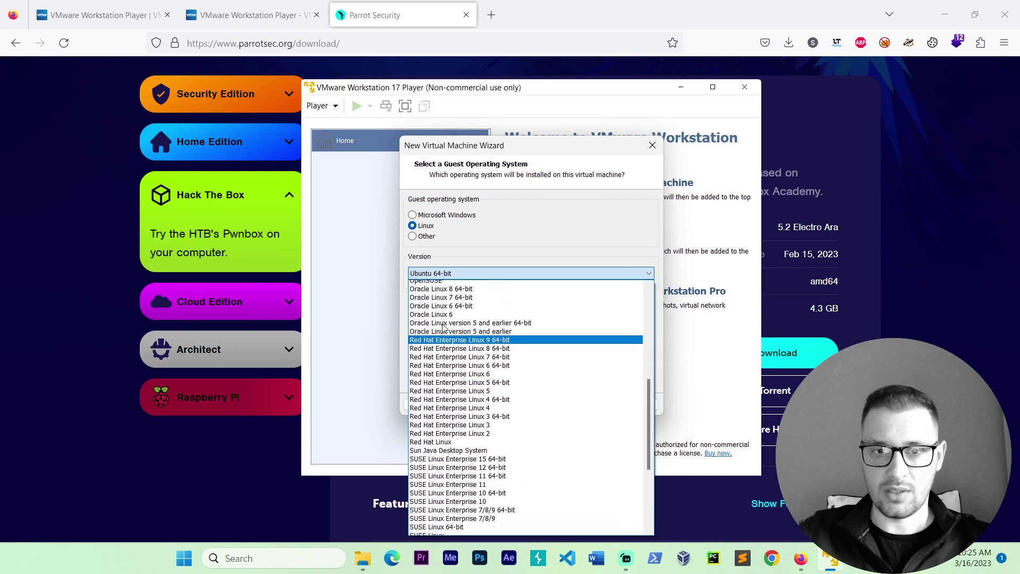
pyautogui.scroll(-1, 444, 340)
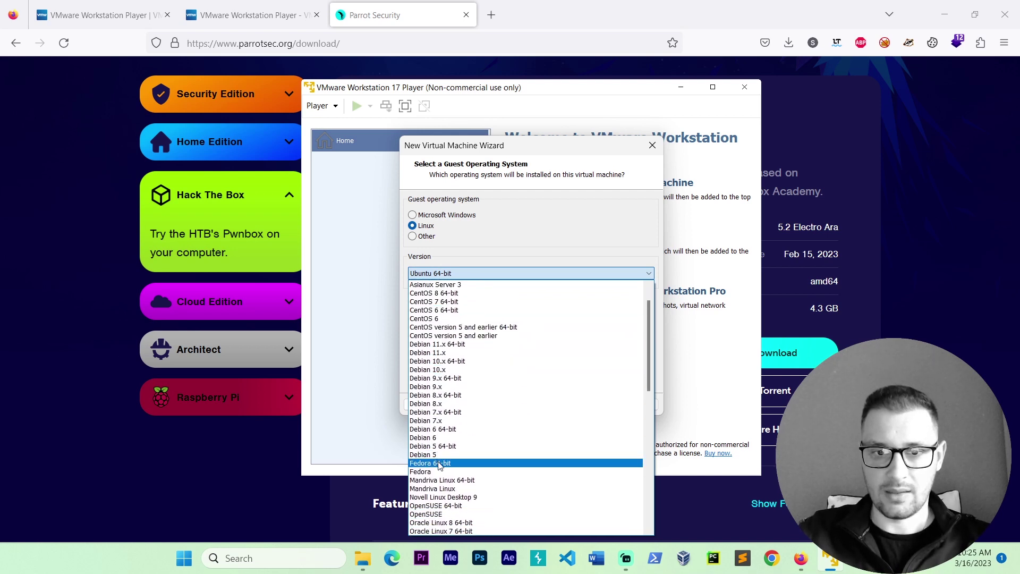
pyautogui.scroll(1, 455, 441)
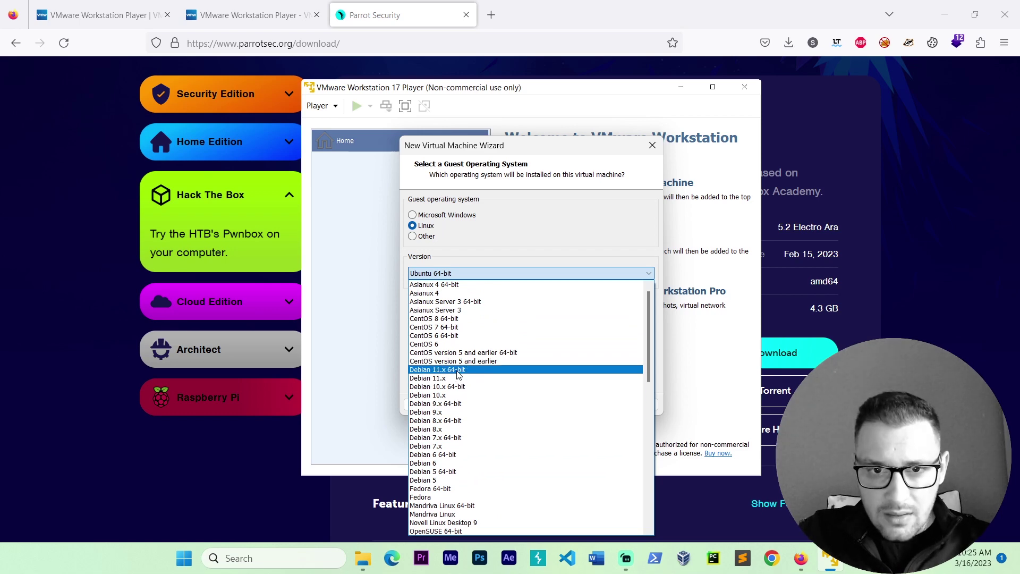
pyautogui.scroll(-16, 457, 375)
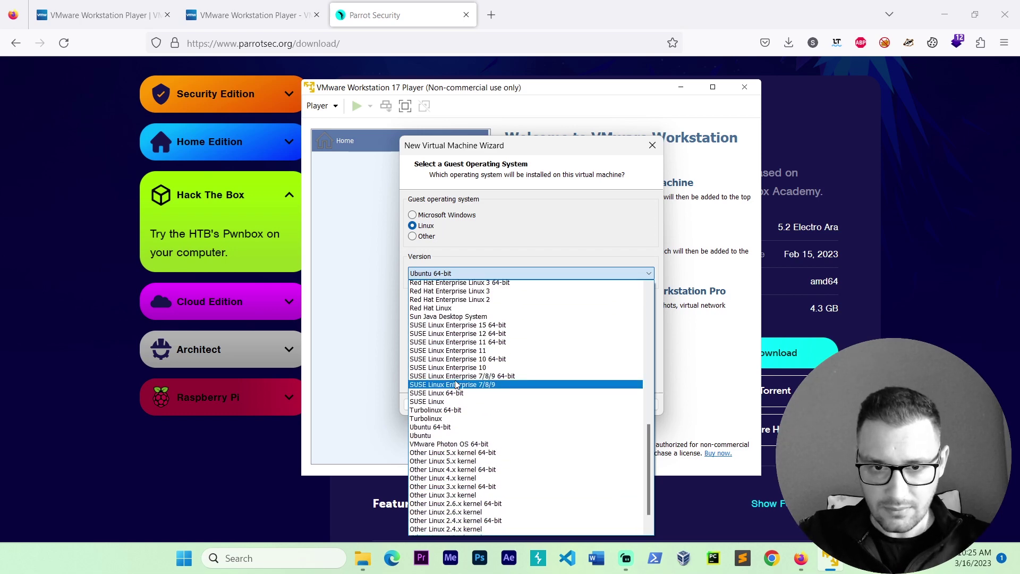
pyautogui.scroll(15, 456, 384)
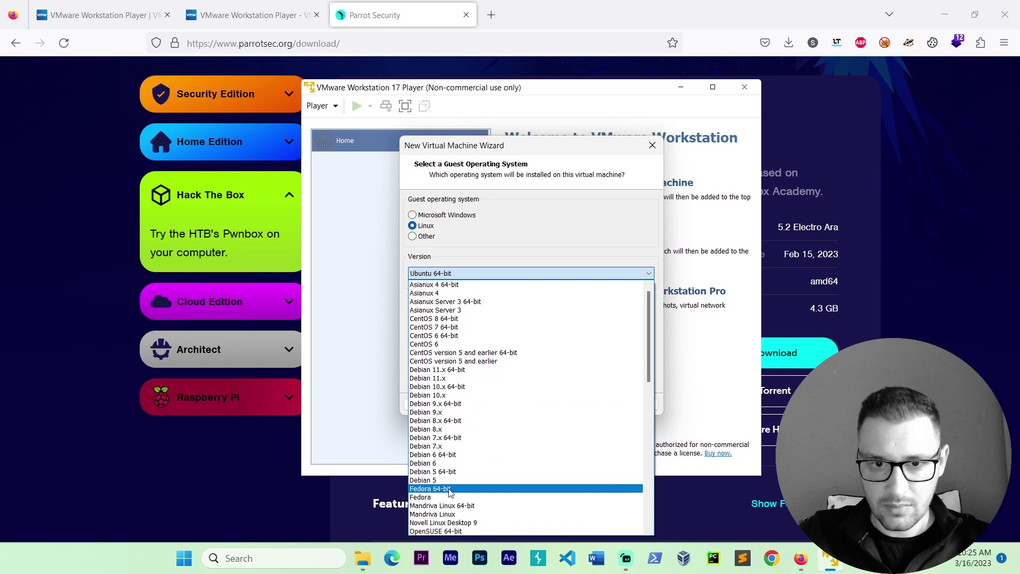
pyautogui.click(460, 371)
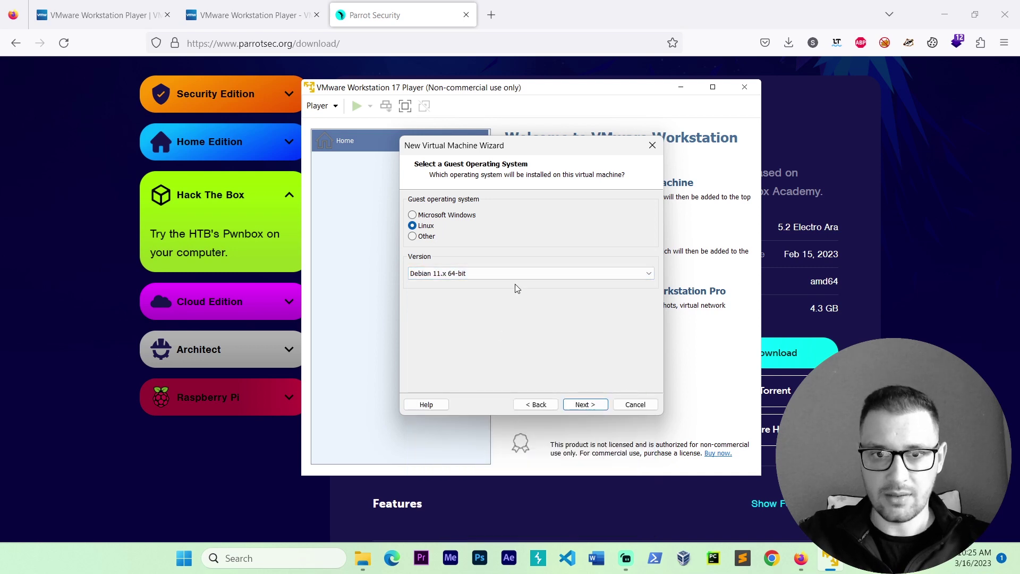
# Step: Enter ParrotOsHackTheBox as the VM name and create VirtualMachineVmWare on drive E: as its location
pyautogui.click(605, 406)
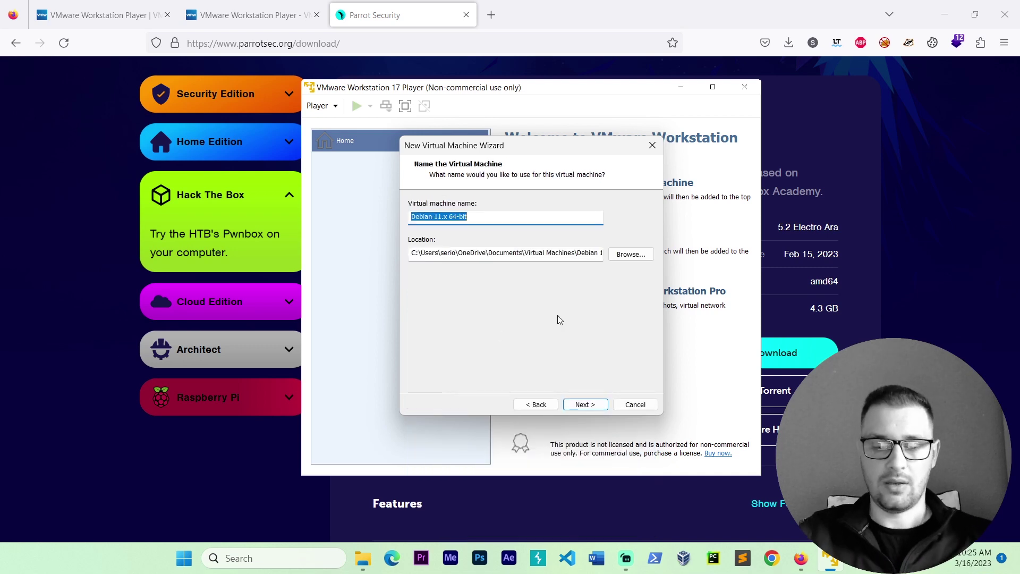
pyautogui.write('Parrot')
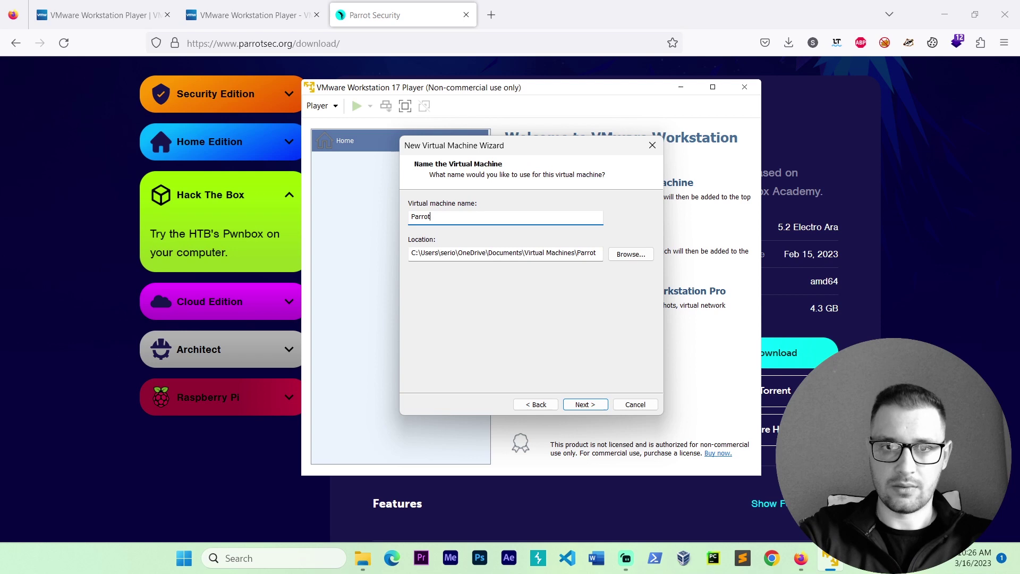
pyautogui.write('OsH')
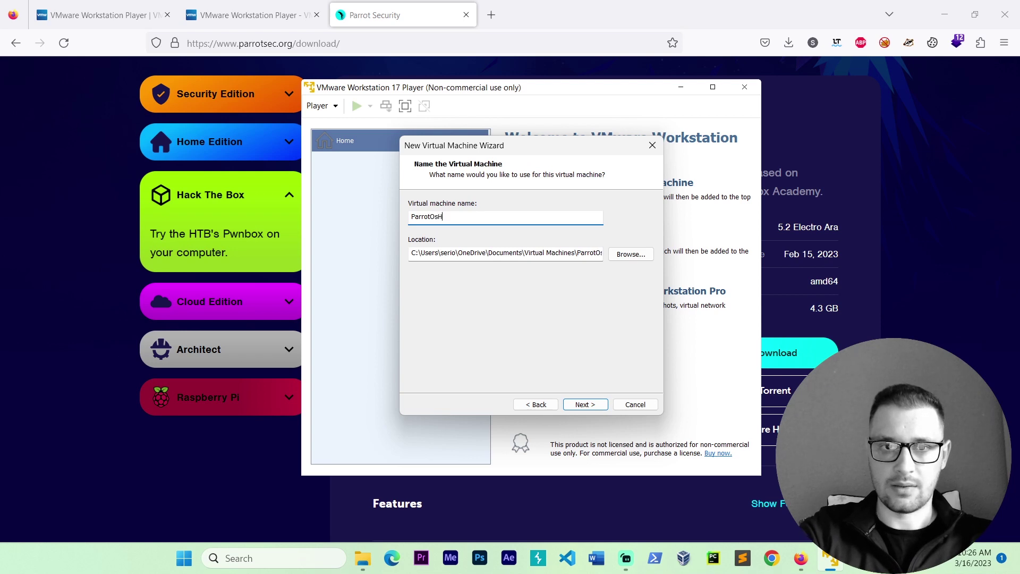
pyautogui.write('ackTh')
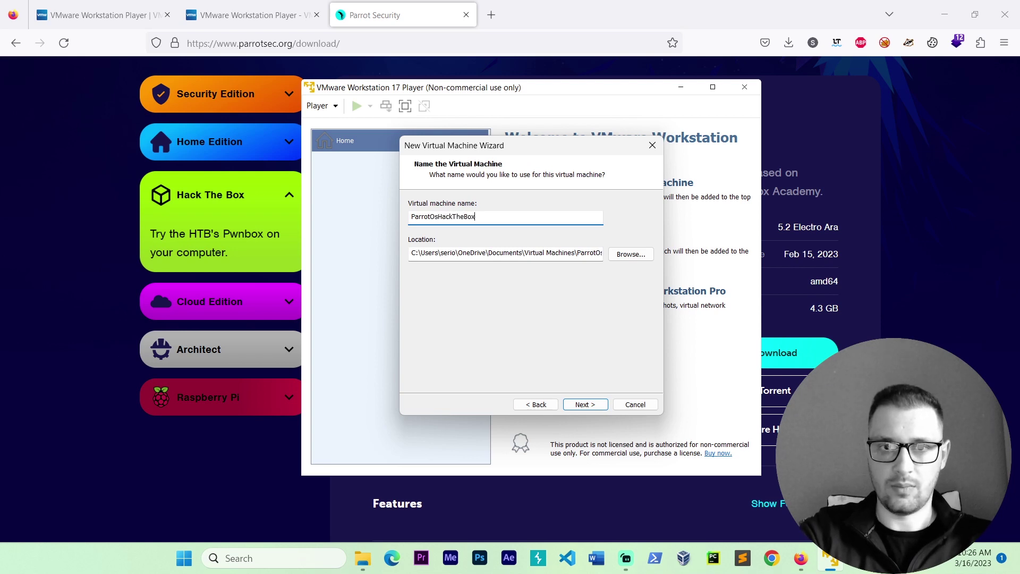
pyautogui.write('eBox')
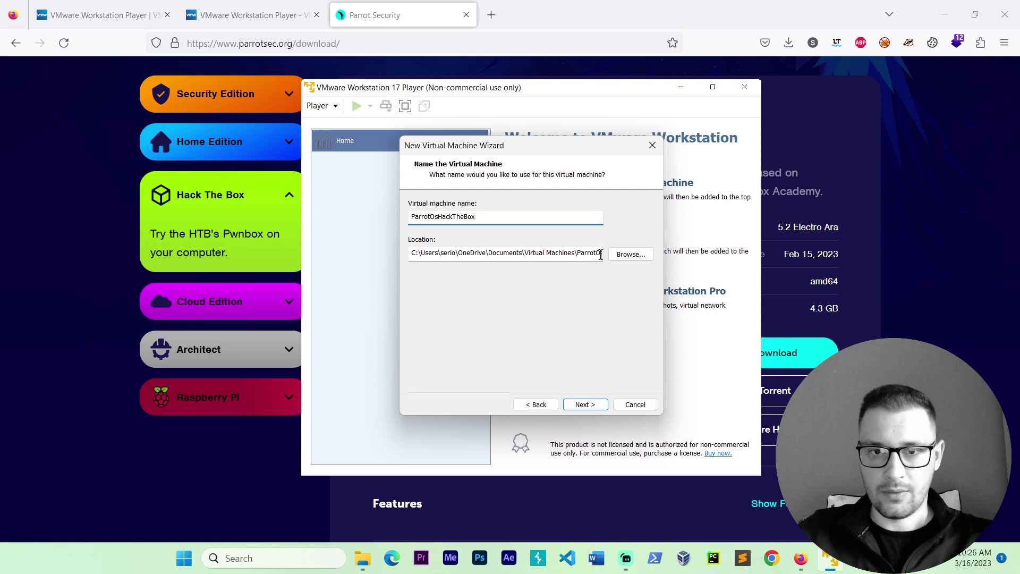
pyautogui.click(630, 254)
pyautogui.scroll(-1, 518, 279)
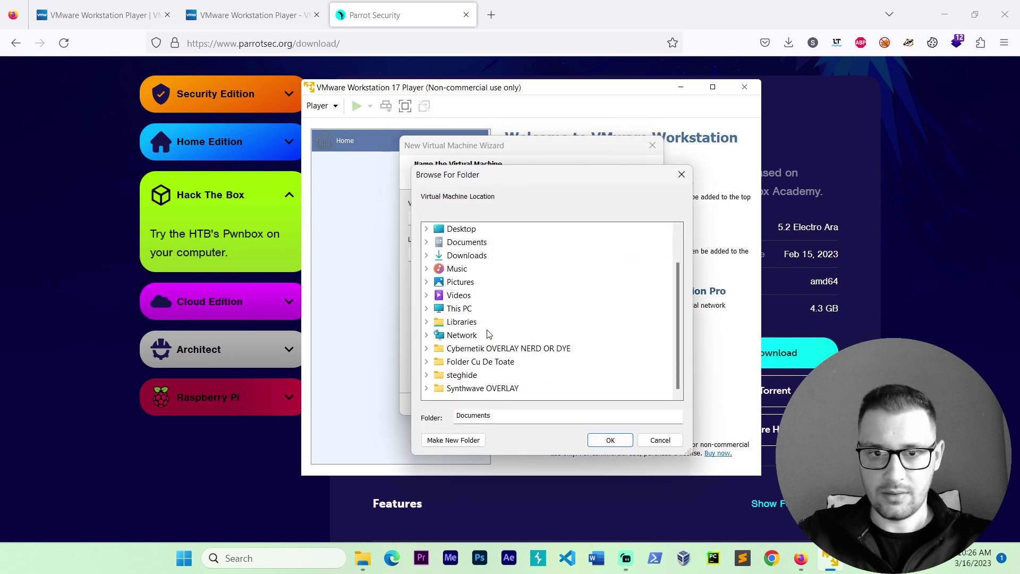
pyautogui.click(459, 308)
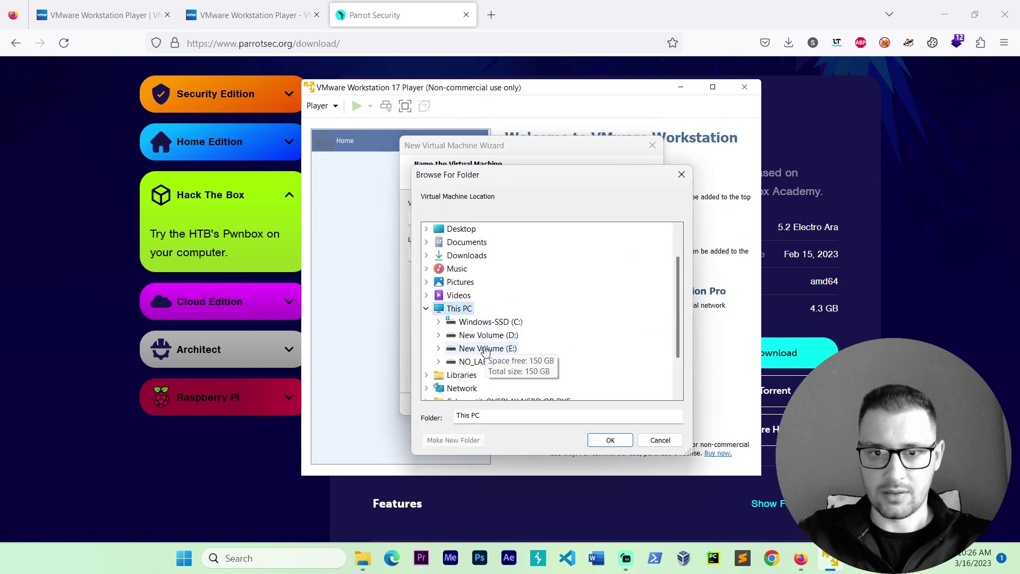
pyautogui.click(485, 350)
pyautogui.click(453, 440)
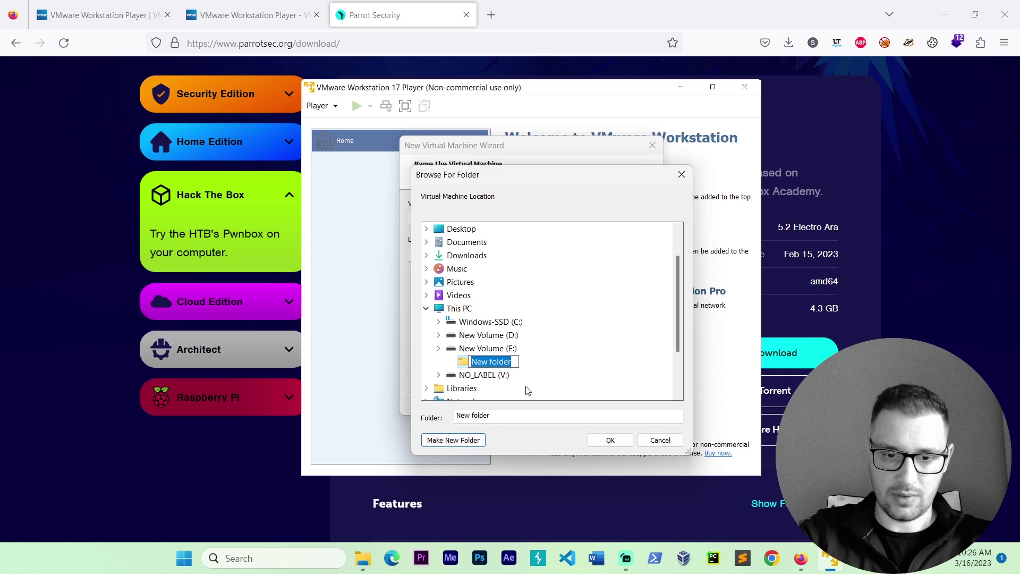
pyautogui.write('VirtualMachine')
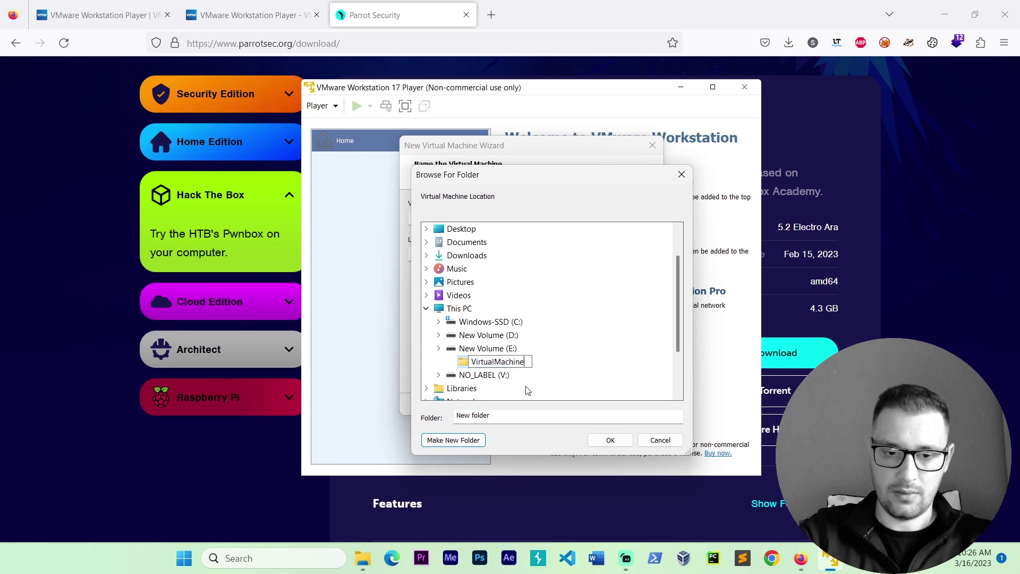
pyautogui.write('VmWare')
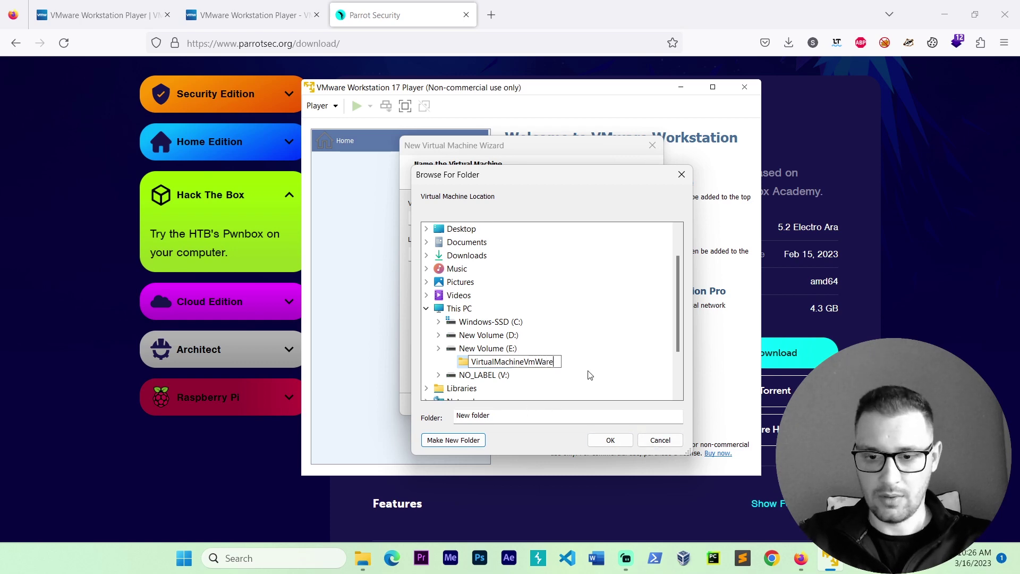
pyautogui.press('Return')
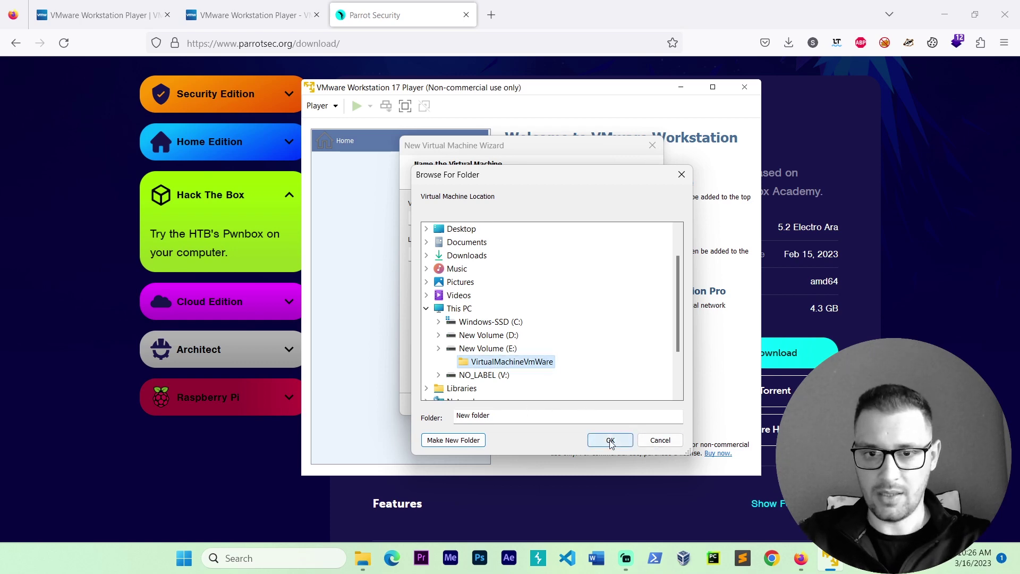
pyautogui.click(611, 440)
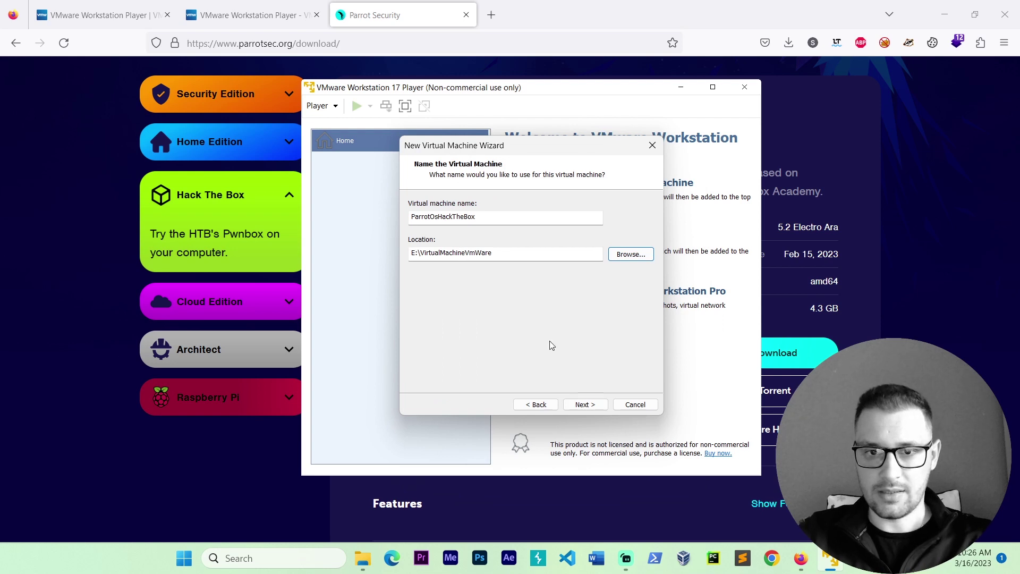
# Step: Give the new VM a 30 GB maximum disk size and open its hardware customization
pyautogui.click(600, 407)
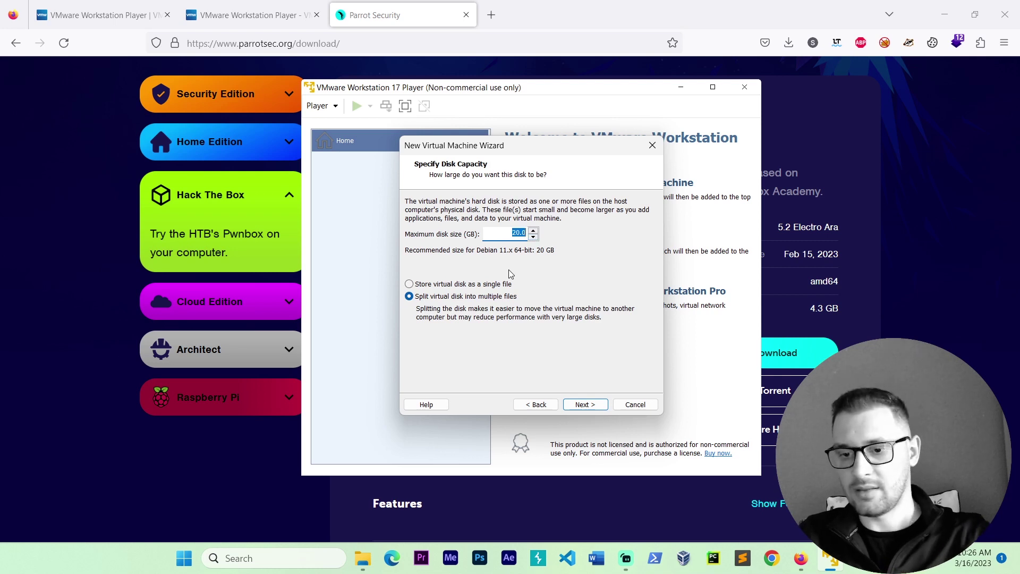
pyautogui.write('30')
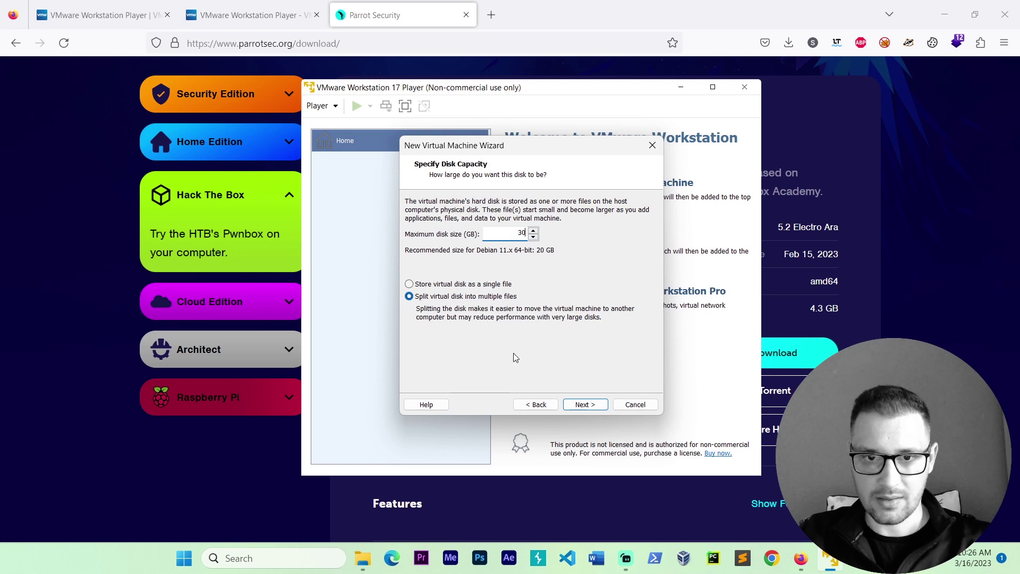
pyautogui.click(586, 406)
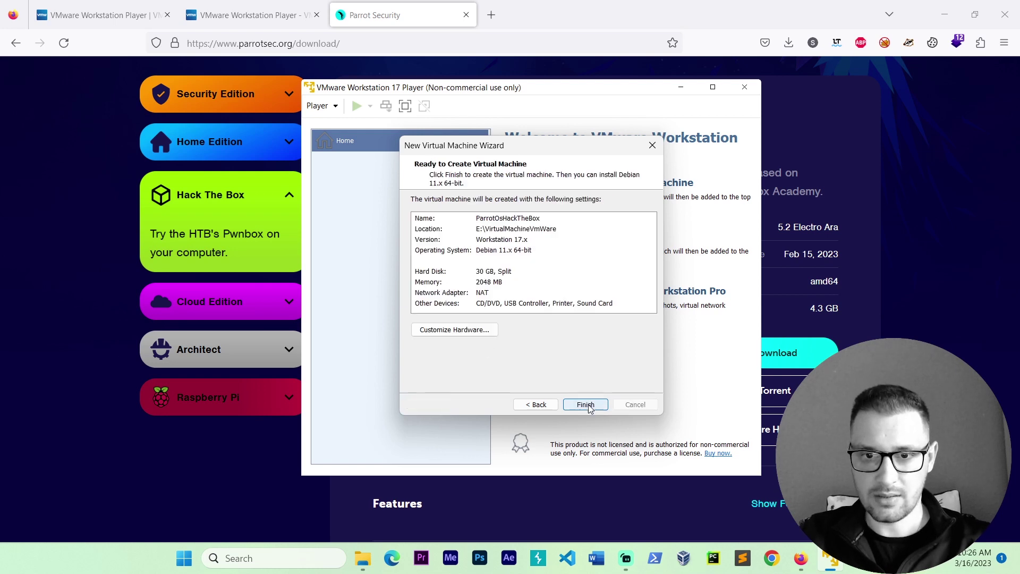
pyautogui.click(456, 332)
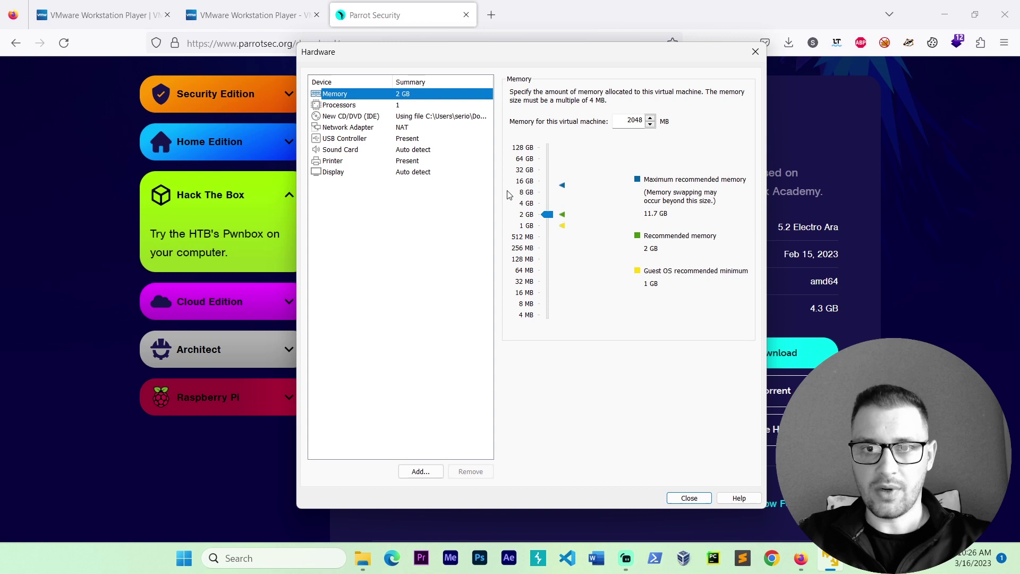
# Step: Set memory to 4096 MB and processors to 4 cores, and enable VT-x/AMD-V virtualization
pyautogui.click(531, 204)
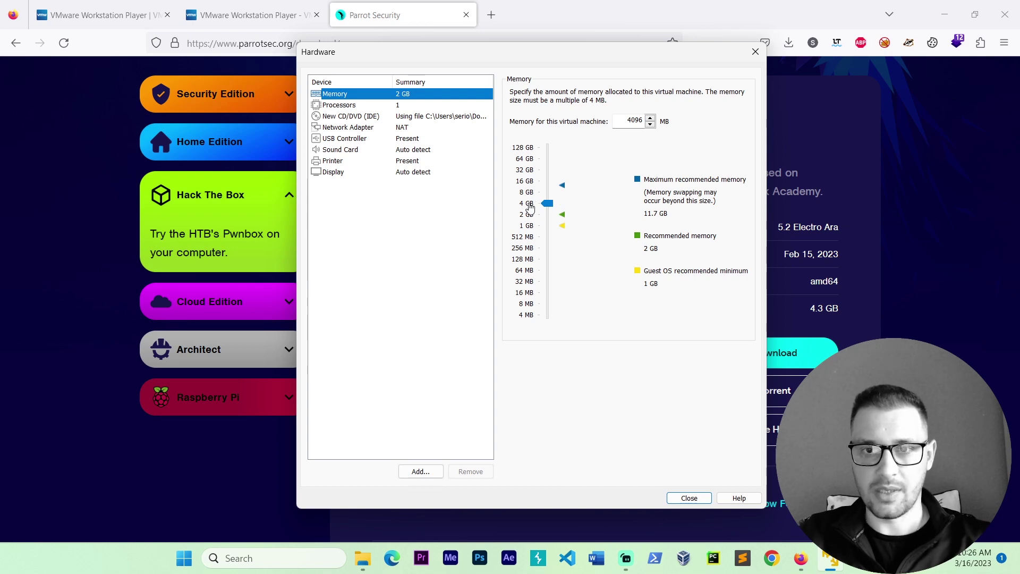
pyautogui.click(400, 106)
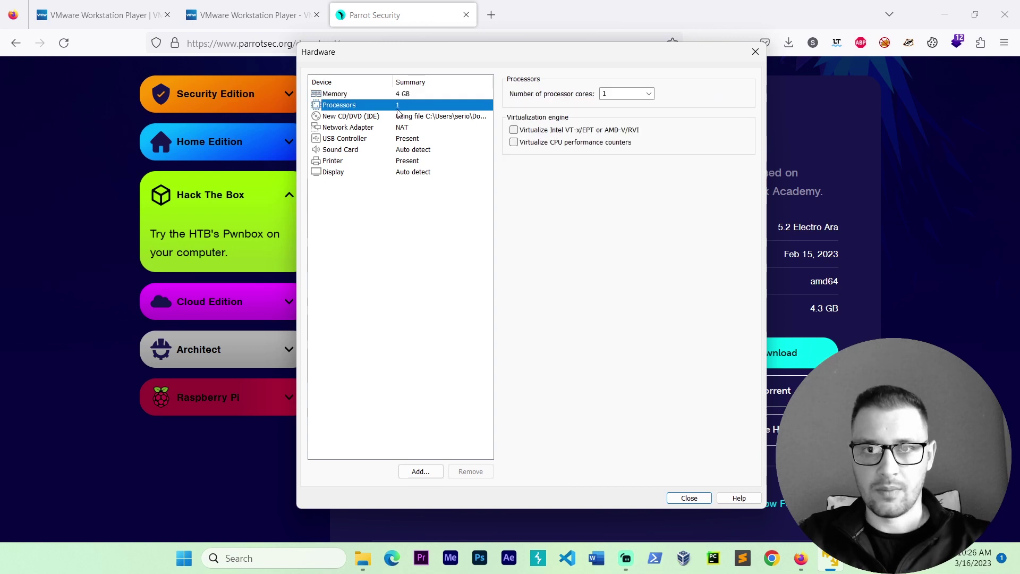
pyautogui.click(651, 96)
pyautogui.click(637, 133)
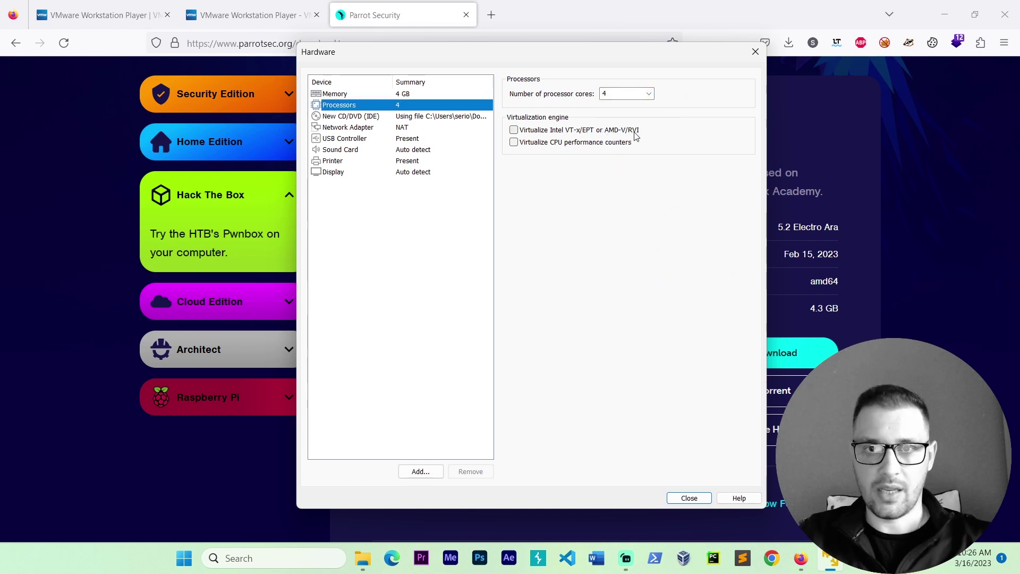
pyautogui.click(514, 131)
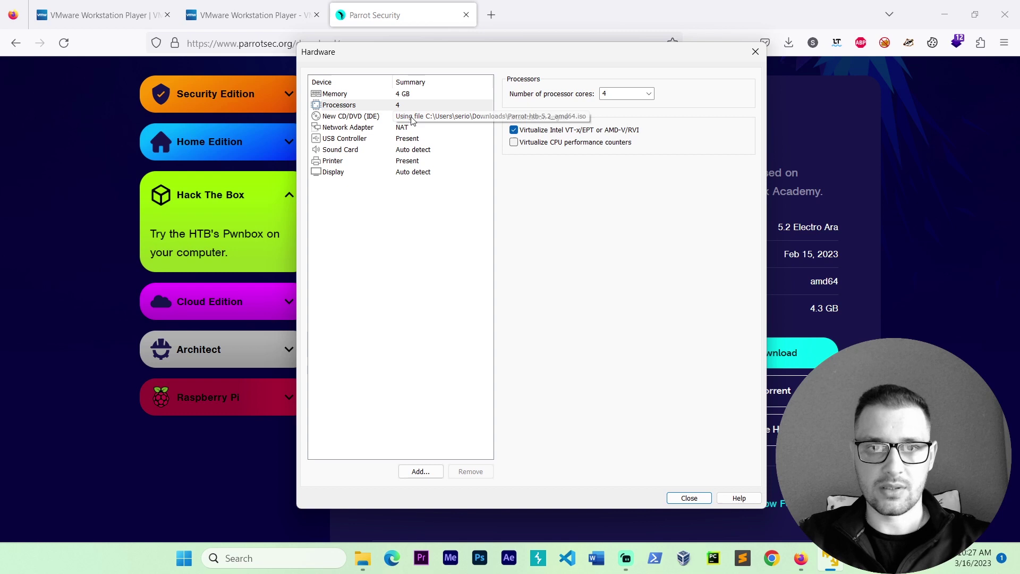
pyautogui.click(519, 132)
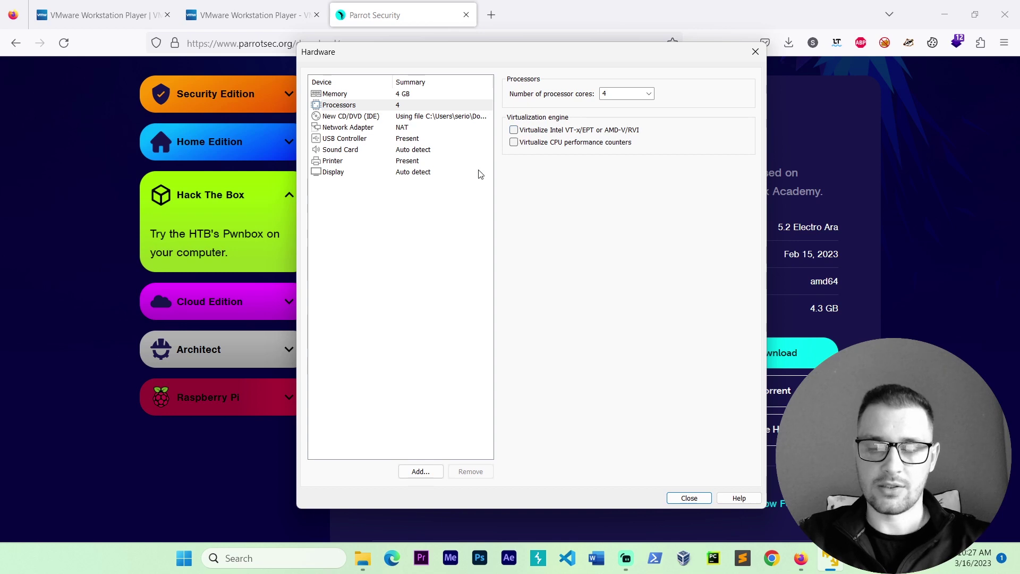
pyautogui.click(519, 132)
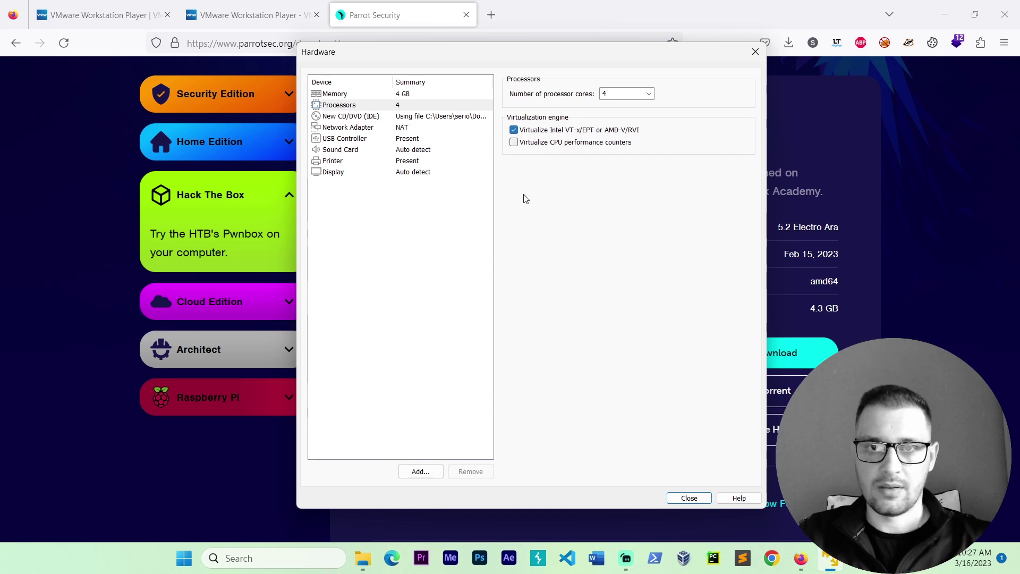
pyautogui.click(436, 119)
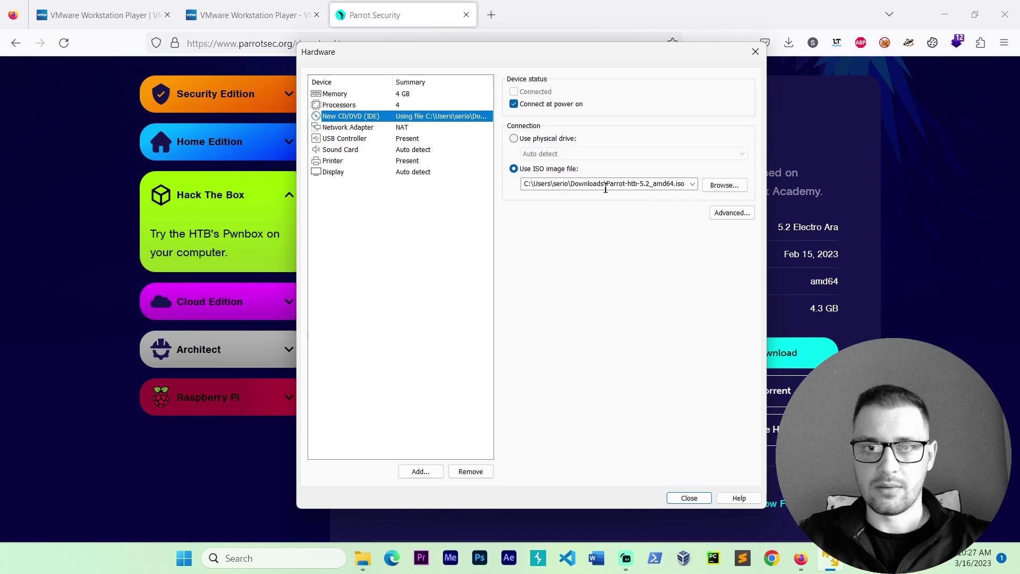
# Step: Set the USB controller compatibility to USB 3.1
pyautogui.click(385, 131)
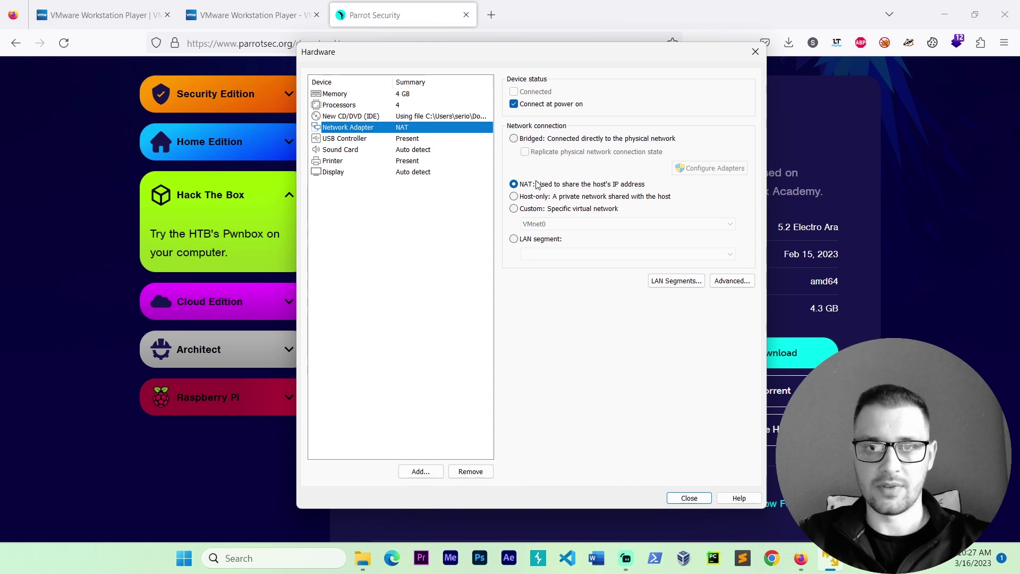
pyautogui.click(409, 140)
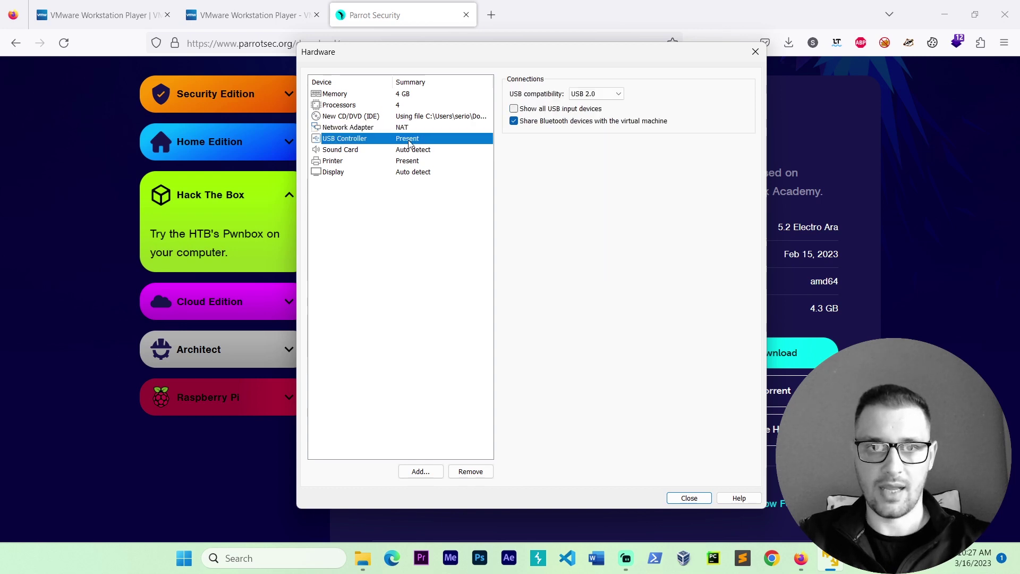
pyautogui.click(618, 96)
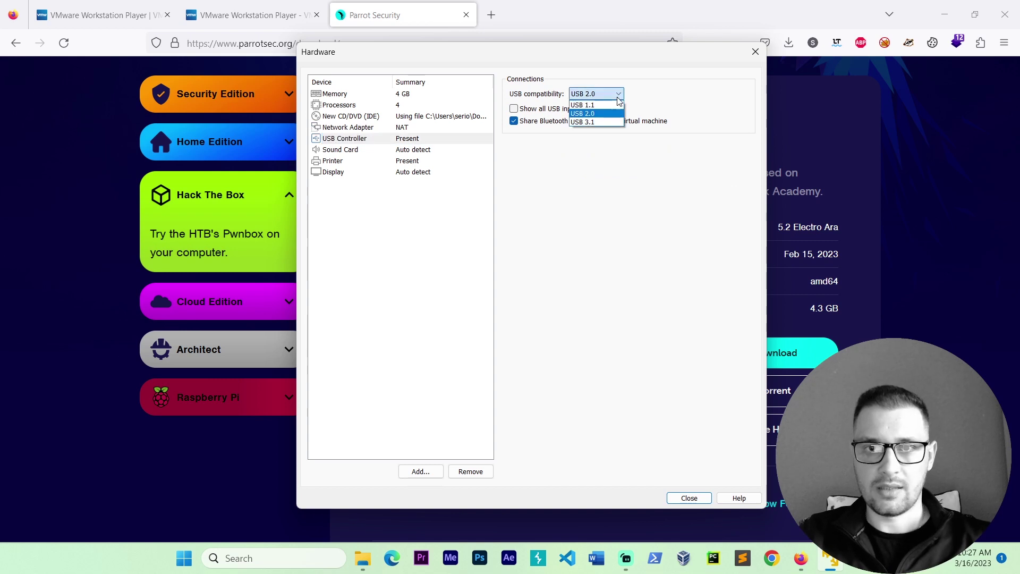
pyautogui.click(602, 123)
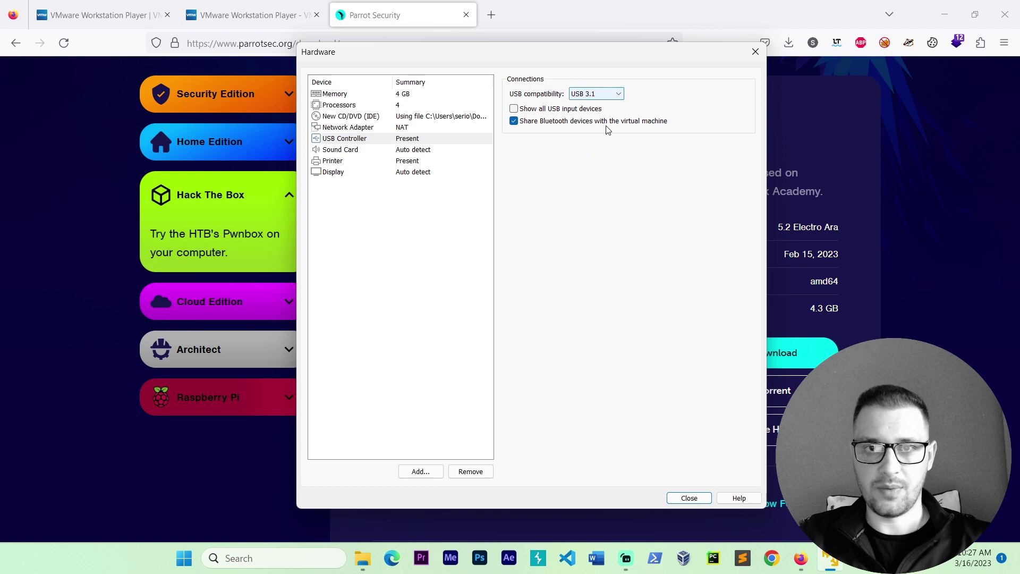
# Step: Turn off 3D graphics acceleration and finish creating the ParrotOsHackTheBox VM
pyautogui.click(420, 152)
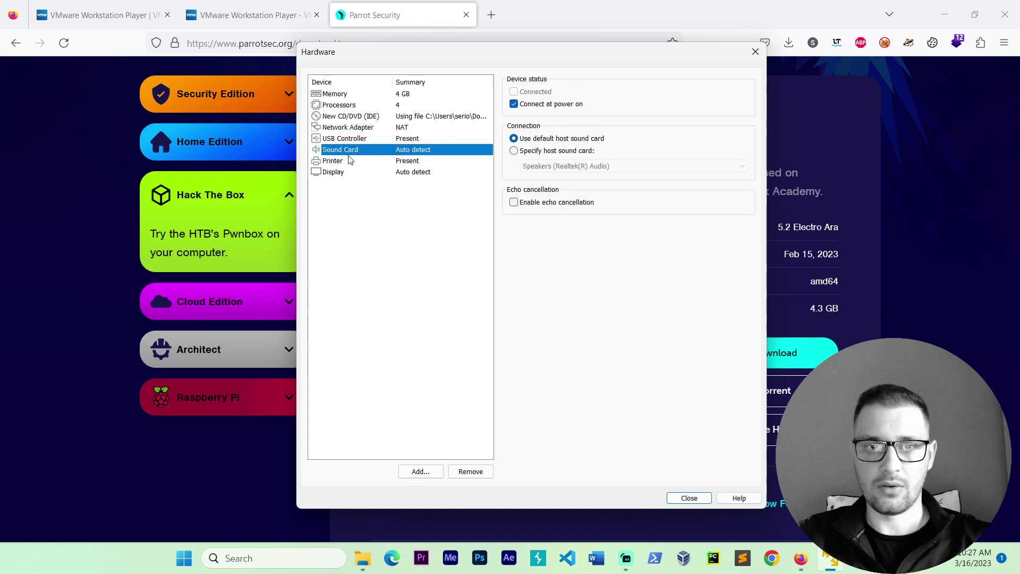
pyautogui.click(410, 164)
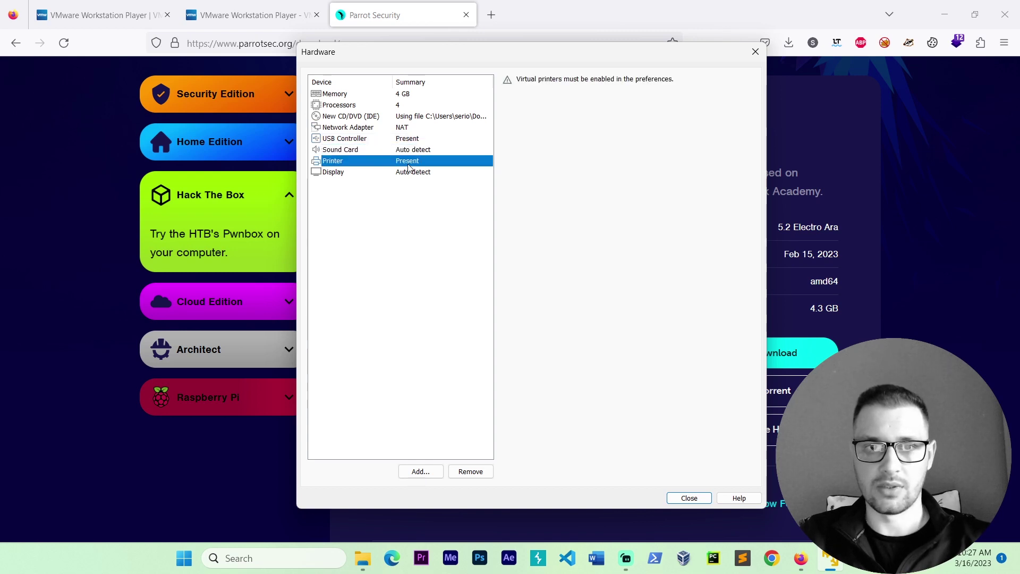
pyautogui.click(417, 175)
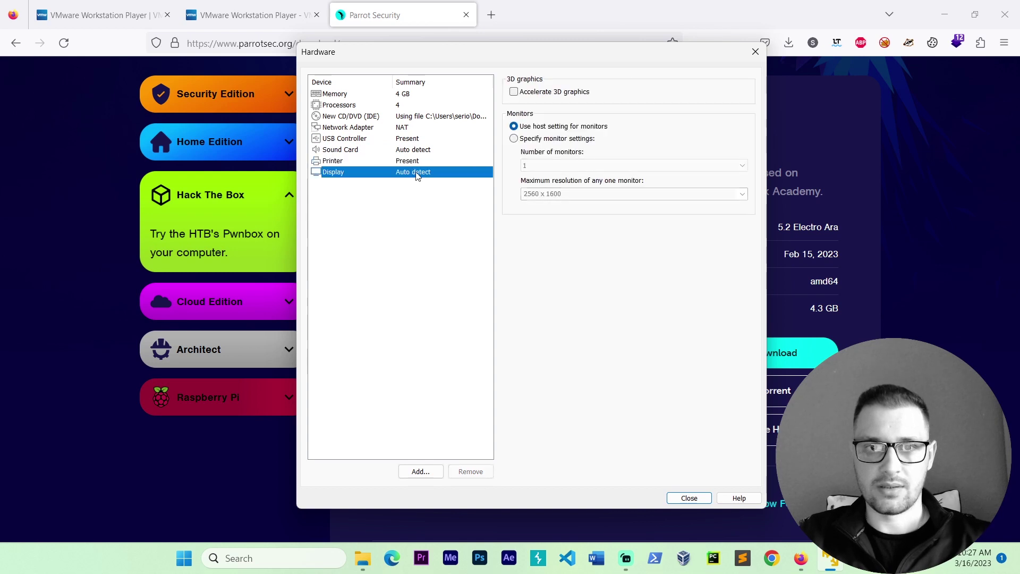
pyautogui.click(513, 91)
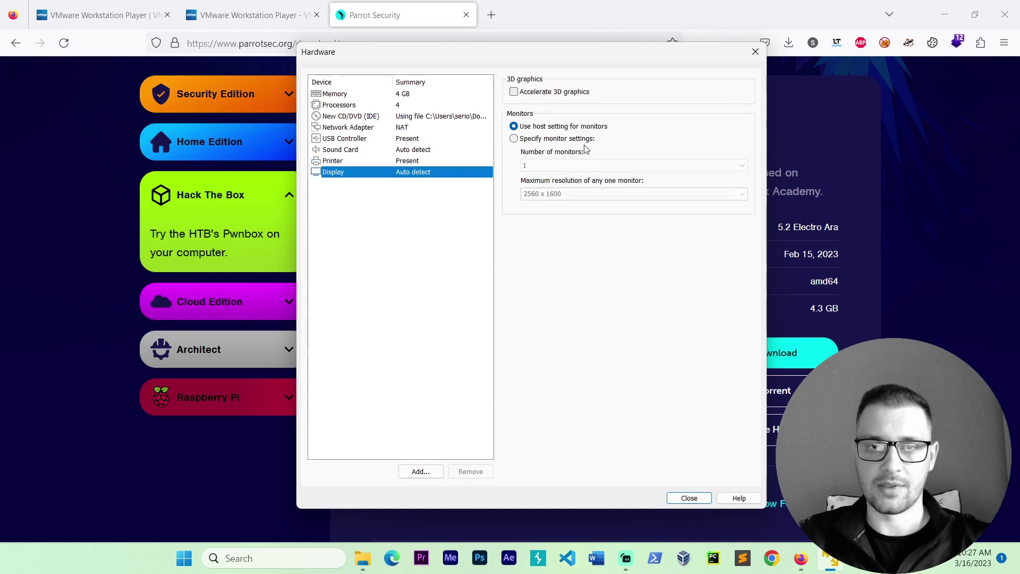
pyautogui.click(683, 500)
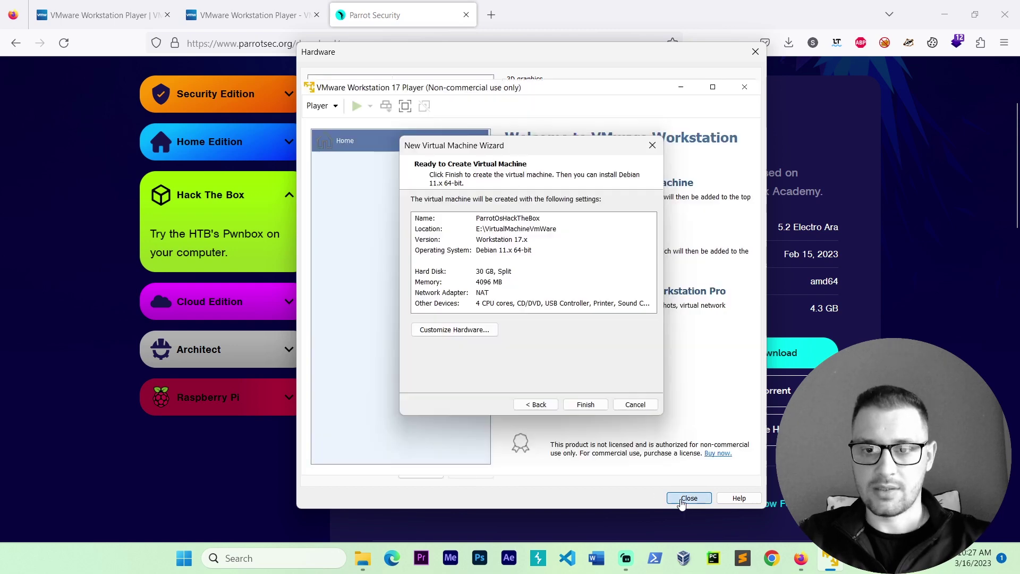
pyautogui.click(590, 406)
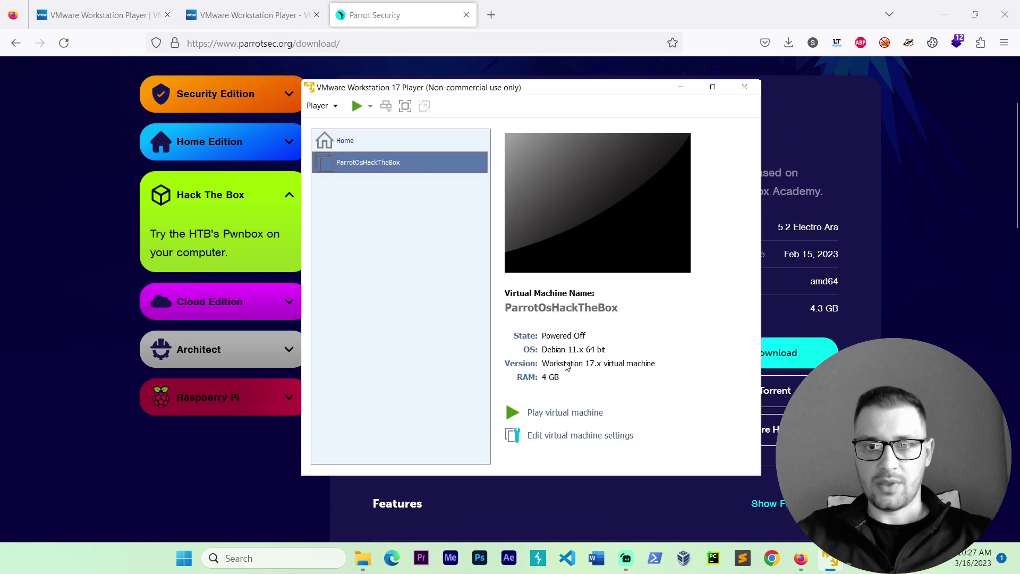
# Step: Power on ParrotOsHackTheBox and boot the Try / Install entry into the live desktop
pyautogui.click(552, 414)
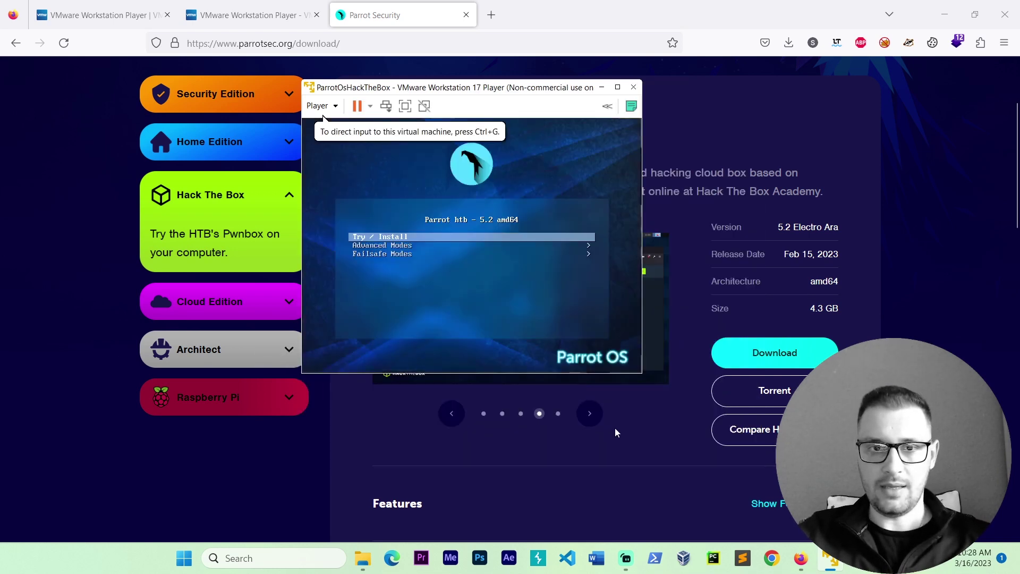
pyautogui.click(556, 318)
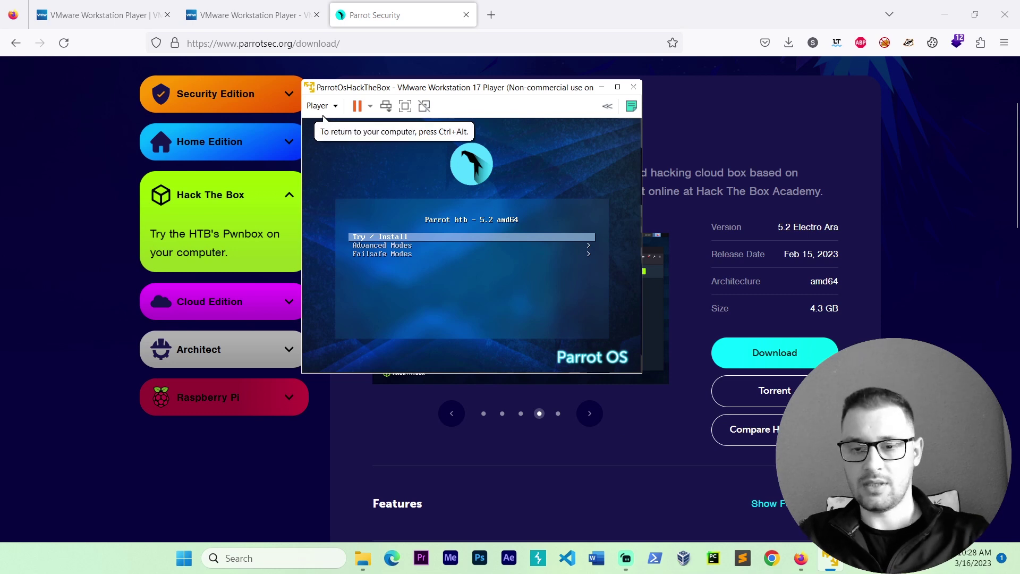
pyautogui.press('Return')
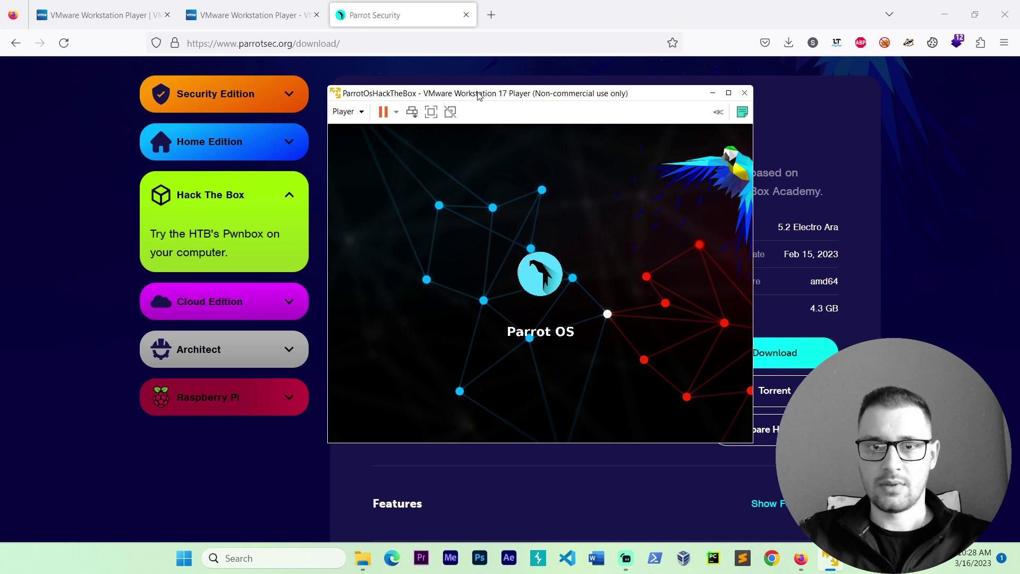
pyautogui.moveTo(478, 95)
pyautogui.mouseDown()
pyautogui.moveTo(521, 96)
pyautogui.moveTo(495, 98)
pyautogui.mouseUp()
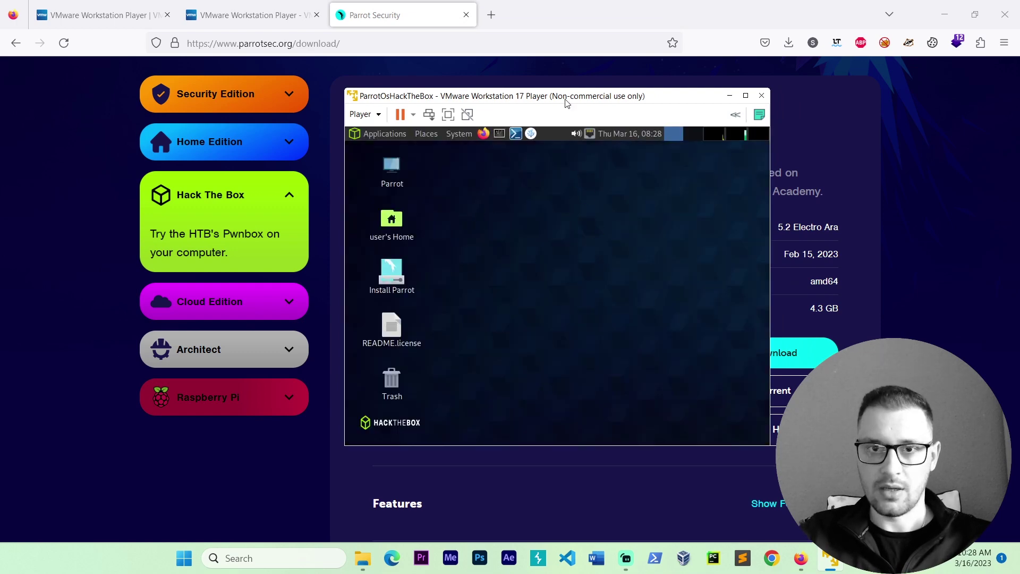
# Step: Maximize the VM window and launch the Install Parrot desktop shortcut
pyautogui.moveTo(567, 101); pyautogui.dragTo(569, 114)
pyautogui.click(747, 110)
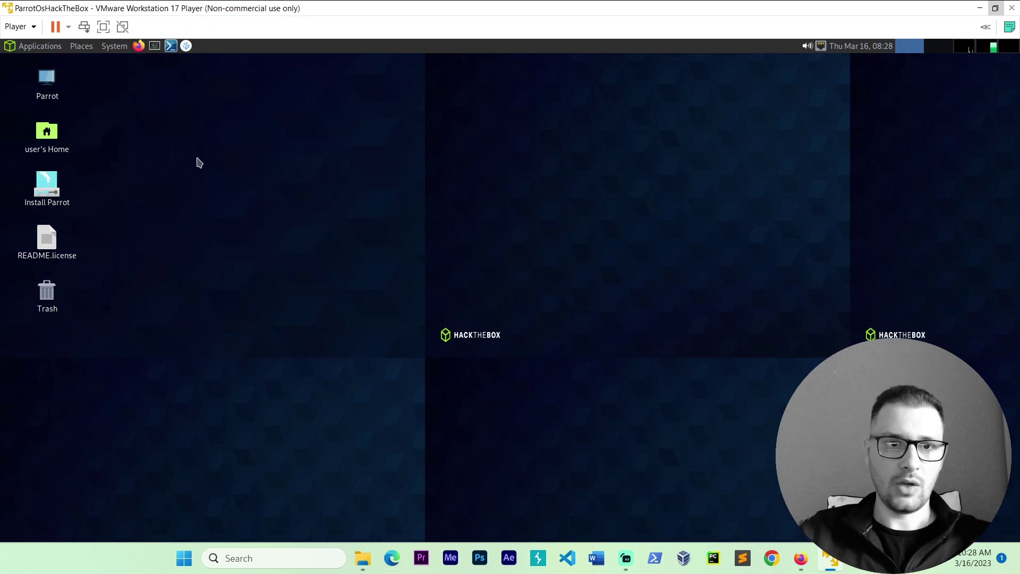
pyautogui.click(56, 201)
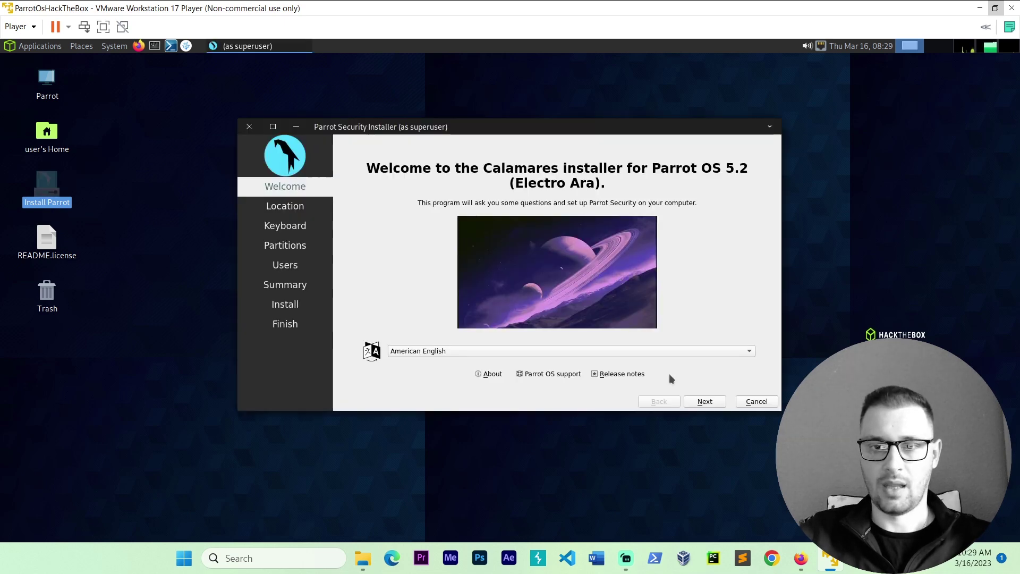
# Step: Set timezone Europe/Bucharest, keep the English (US) keyboard, and choose Erase disk
pyautogui.click(703, 402)
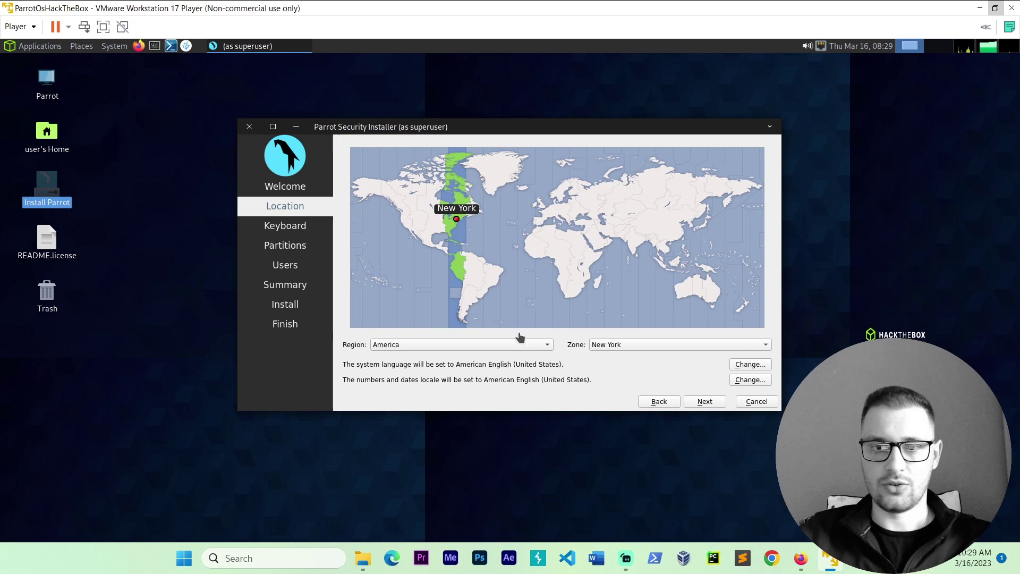
pyautogui.click(515, 345)
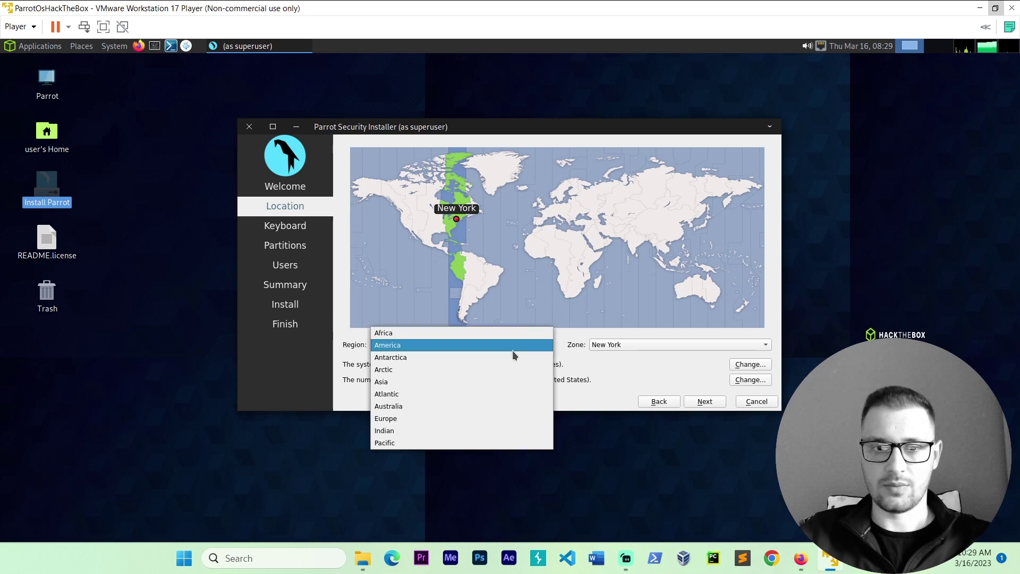
pyautogui.click(471, 419)
pyautogui.click(632, 345)
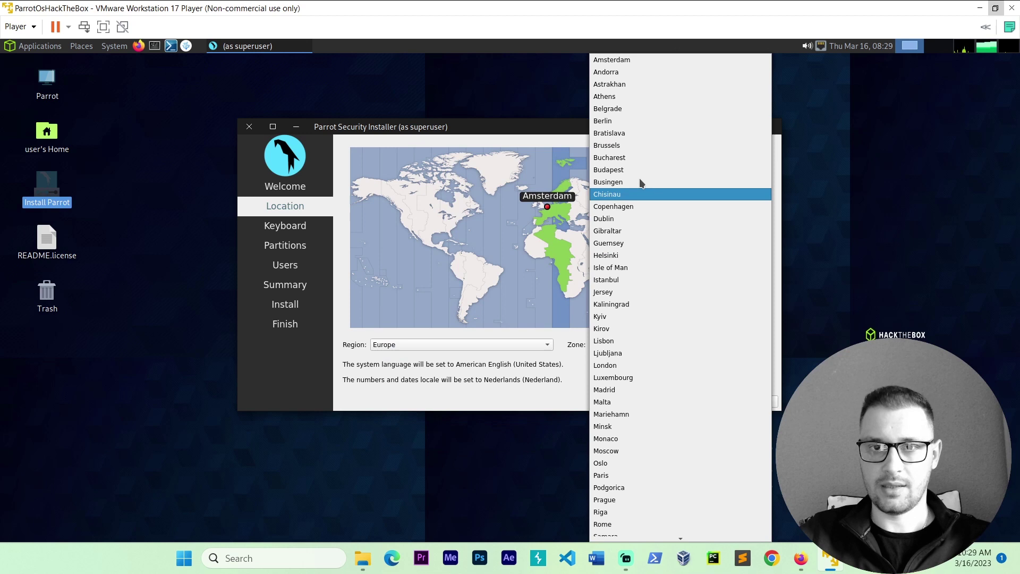
pyautogui.click(636, 158)
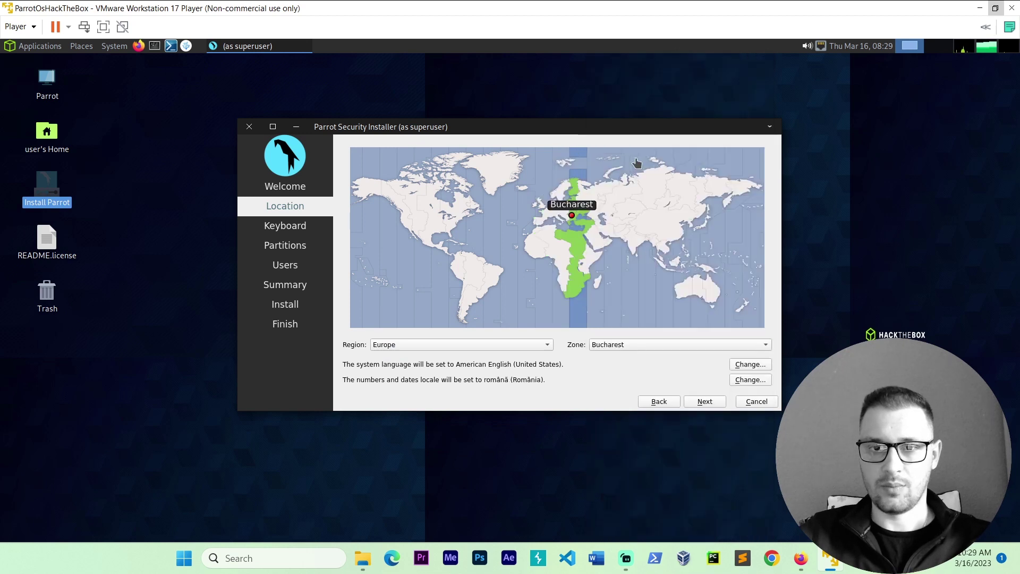
pyautogui.click(706, 402)
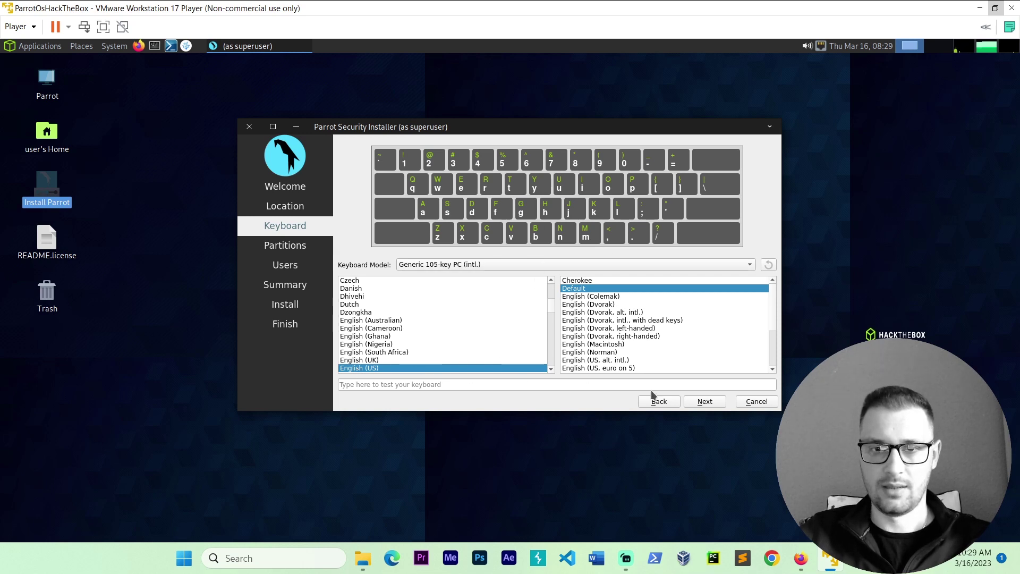
pyautogui.click(702, 404)
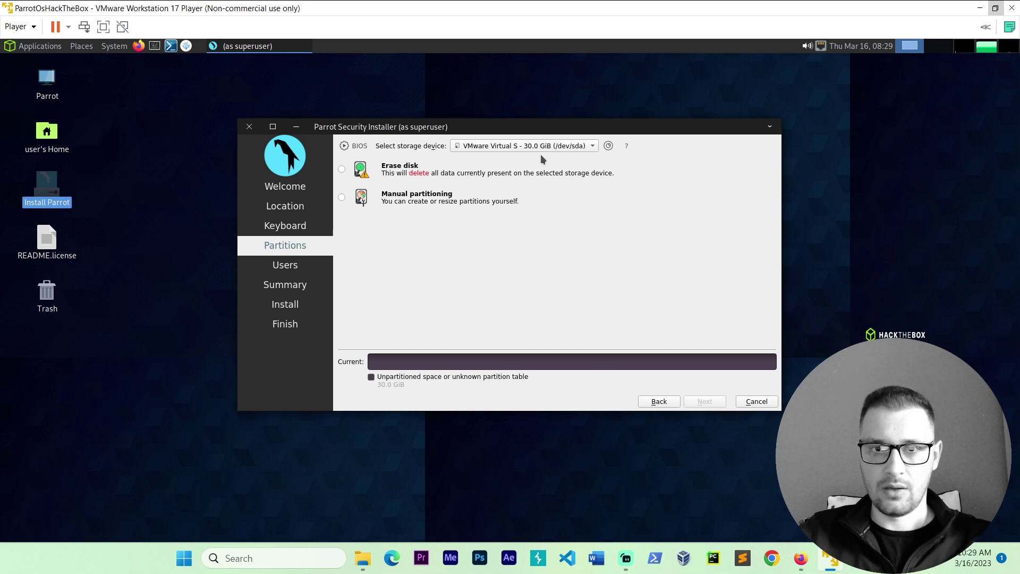
pyautogui.click(342, 170)
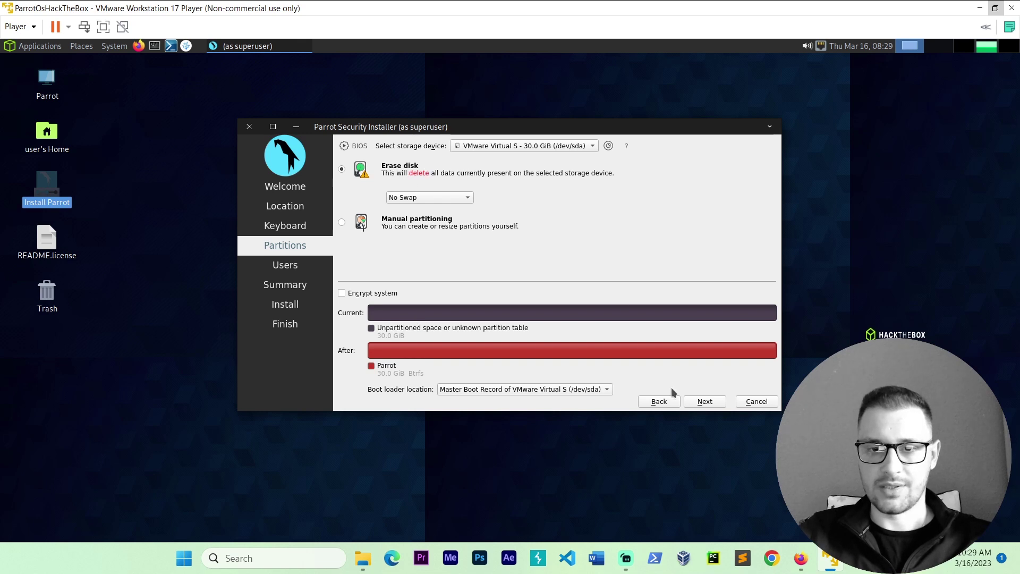
pyautogui.click(706, 402)
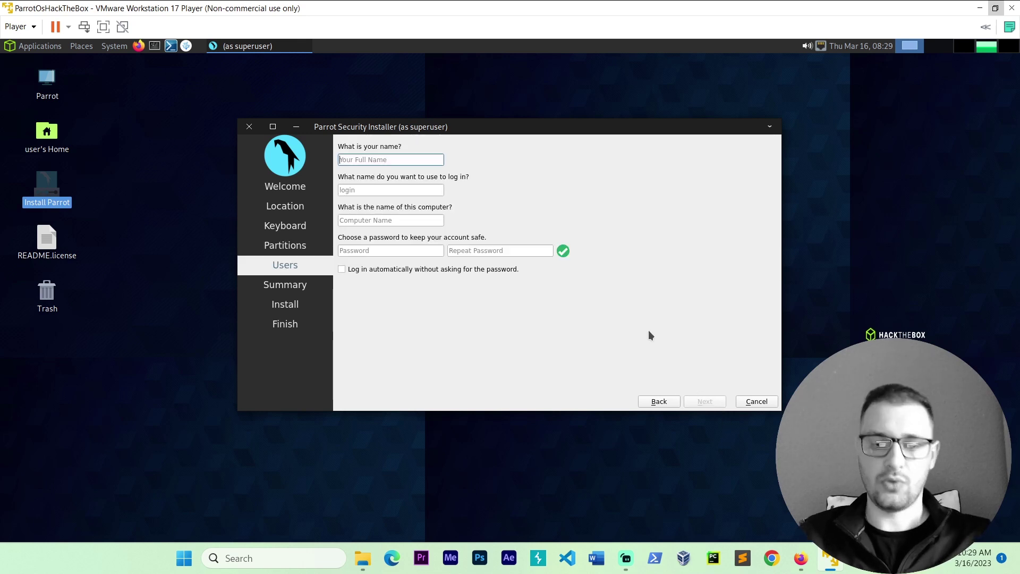
# Step: Enter the user's name and type the account password twice
pyautogui.write('Keylogin')
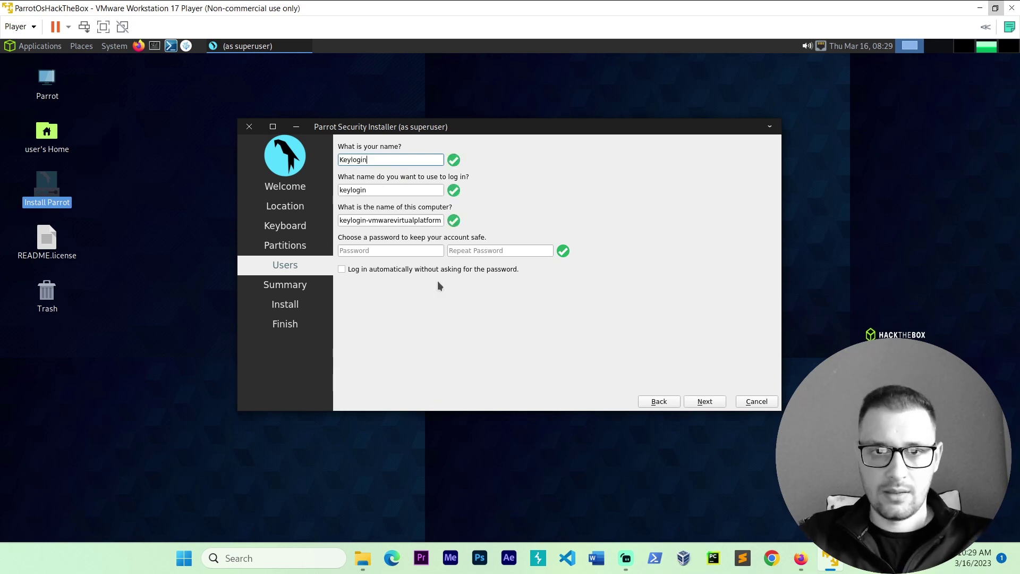
pyautogui.click(424, 251)
pyautogui.write('1234')
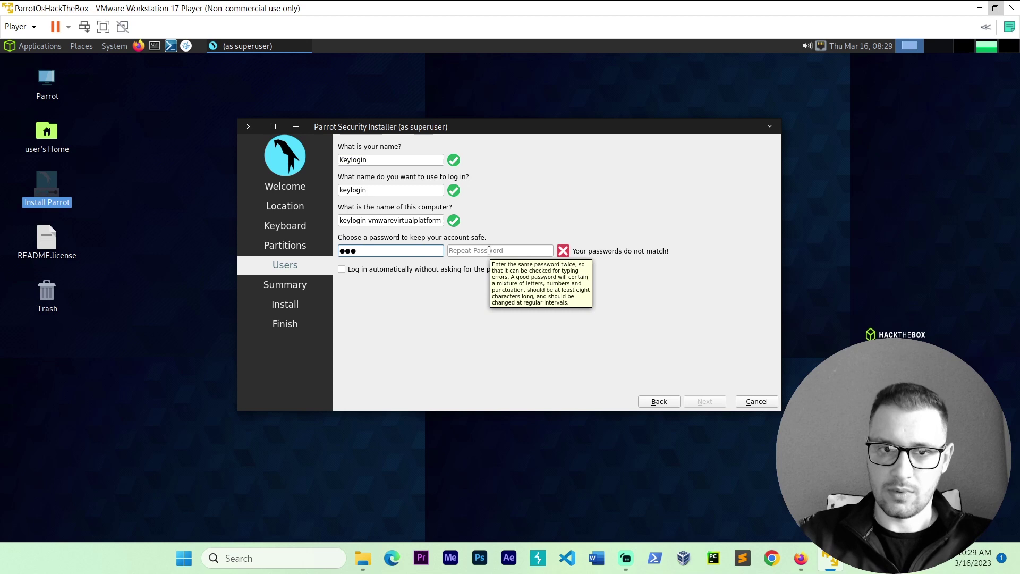
pyautogui.click(489, 251)
pyautogui.write('1234')
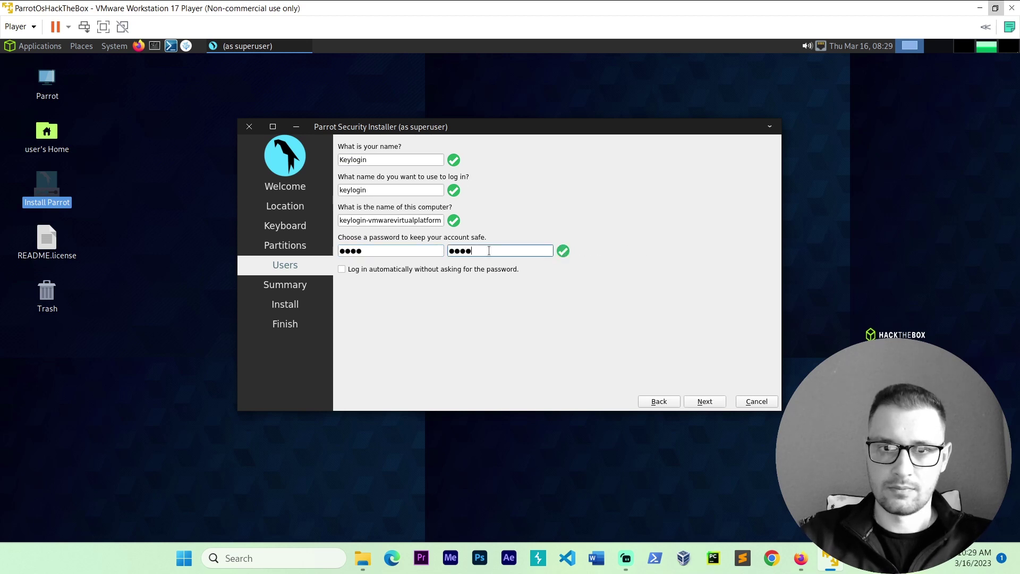
# Step: Start the Parrot OS 5.2 installation with Install now
pyautogui.click(703, 403)
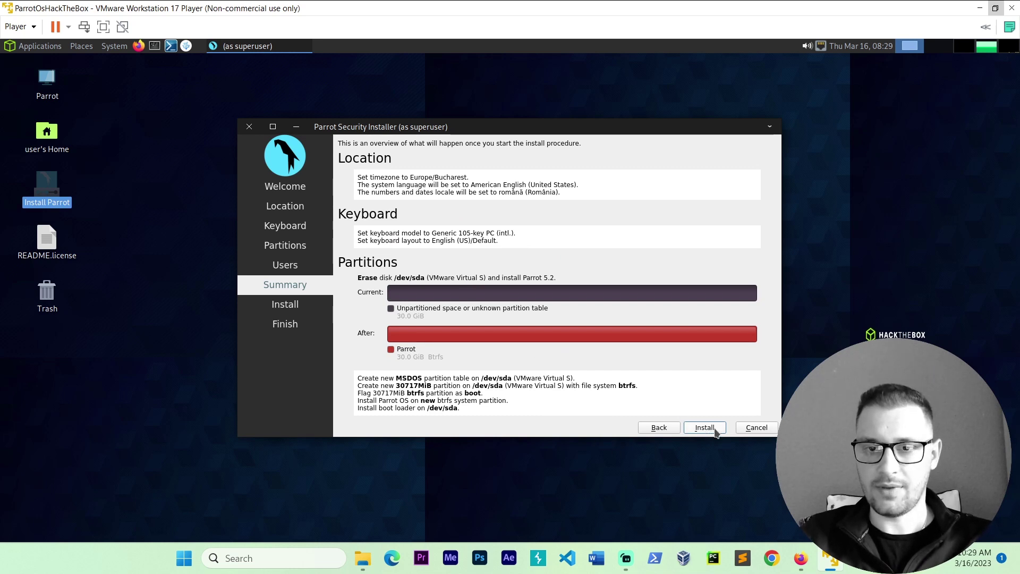
pyautogui.click(716, 432)
pyautogui.click(566, 288)
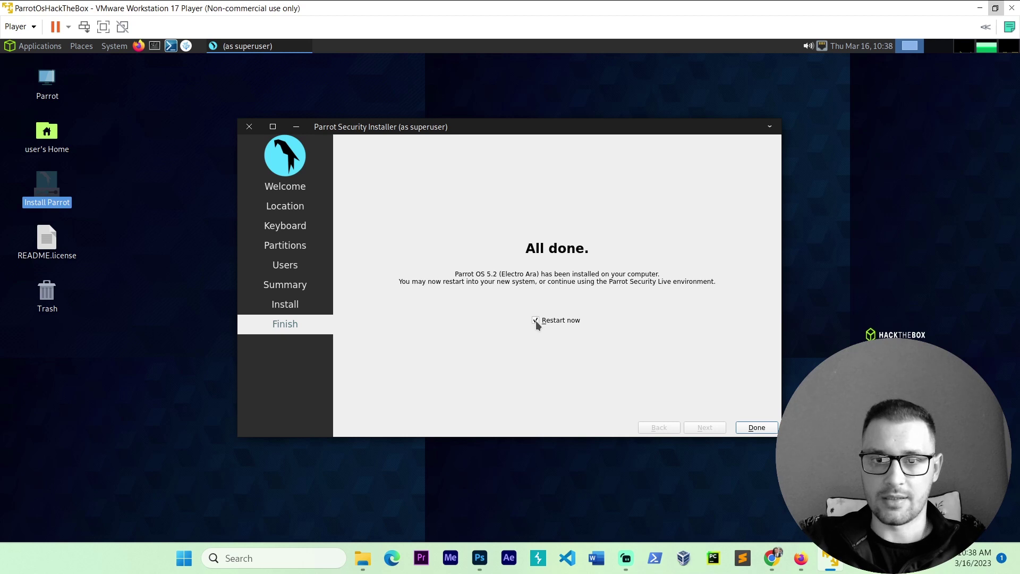
# Step: Restart, boot the default Parrot GNU/Linux entry and log in with the account password
pyautogui.click(746, 430)
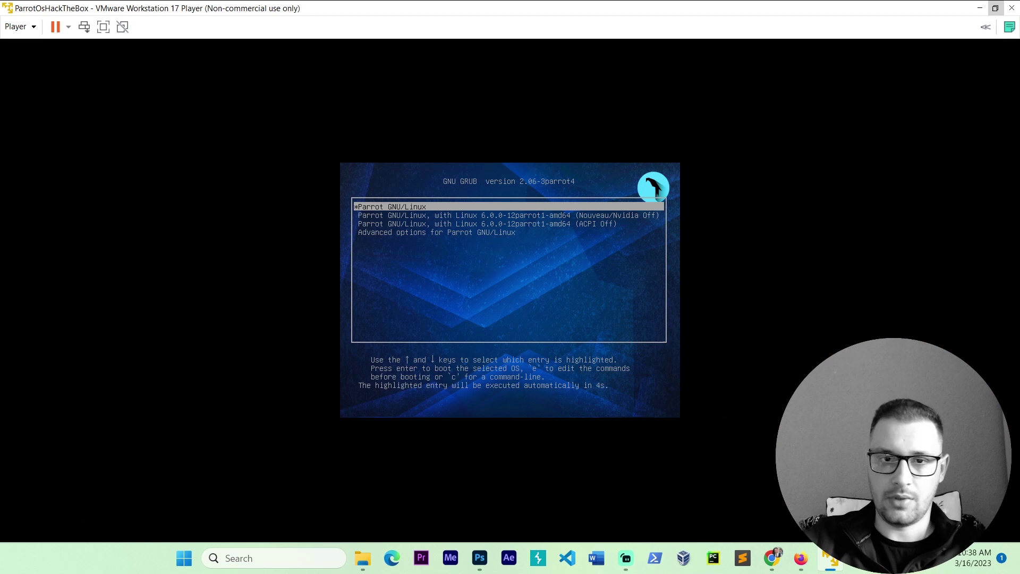
pyautogui.press('Down')
pyautogui.press('Up')
pyautogui.press('Return')
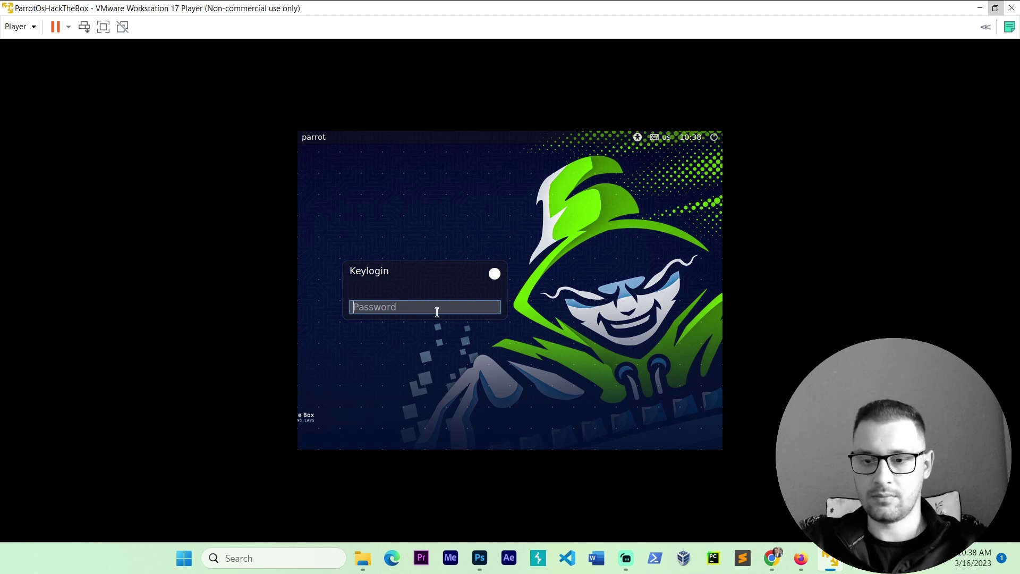
pyautogui.write('***')
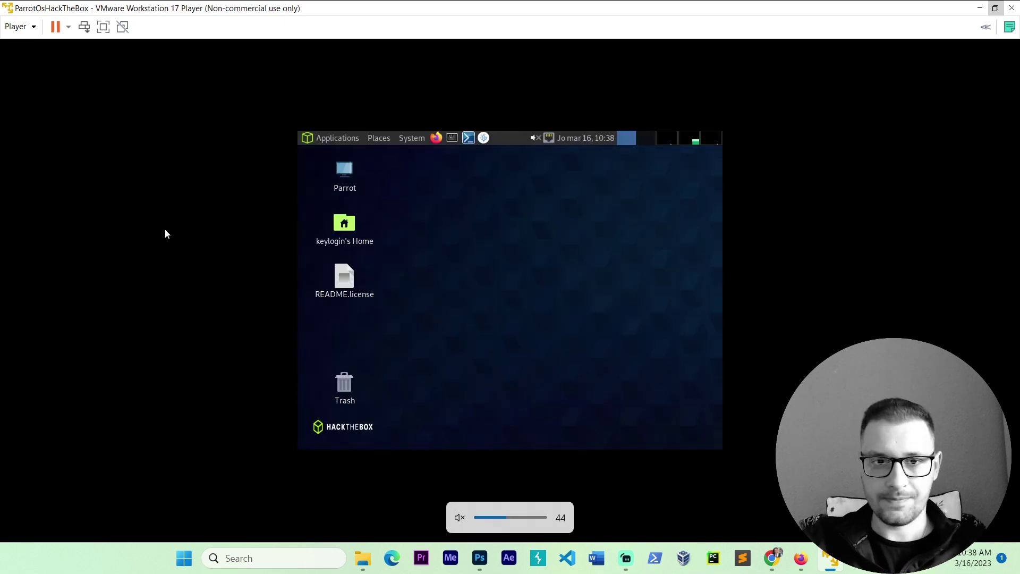
# Step: Restore, move and re-maximize the player window so the desktop fills it
pyautogui.click(995, 8)
pyautogui.moveTo(690, 109); pyautogui.dragTo(595, 109)
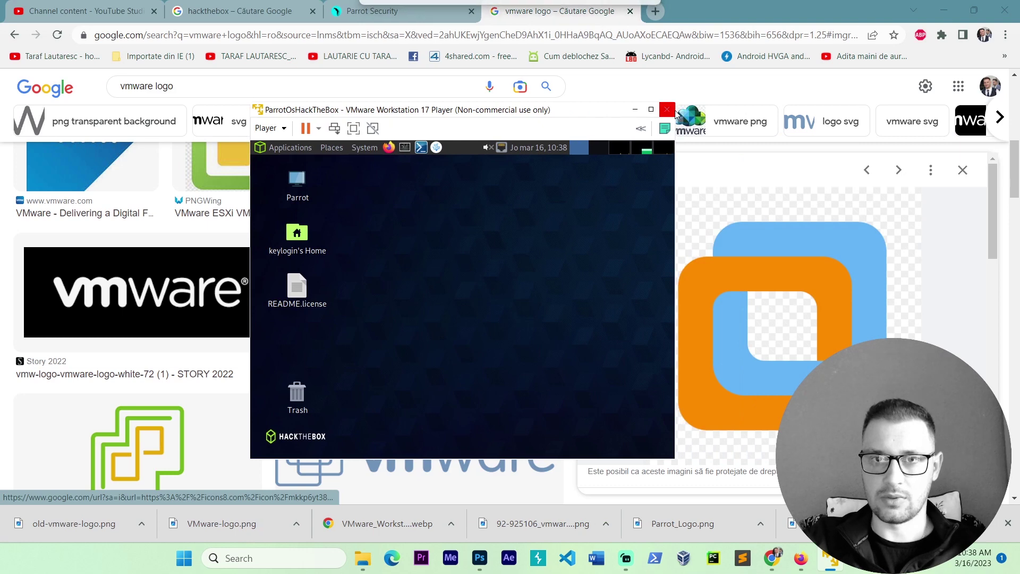
pyautogui.click(651, 110)
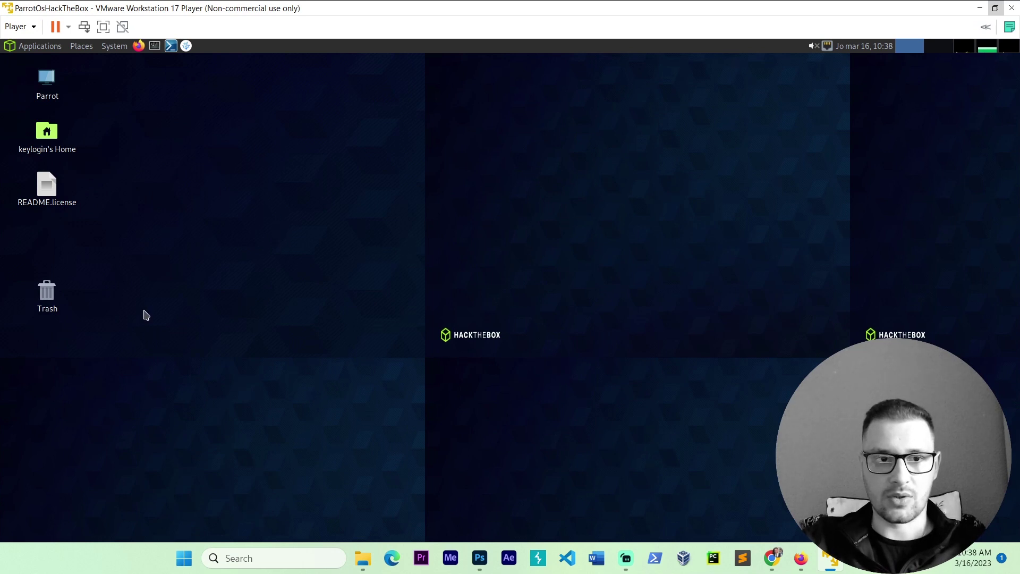
# Step: Open a new terminal, center it and make the window larger
pyautogui.click(154, 46)
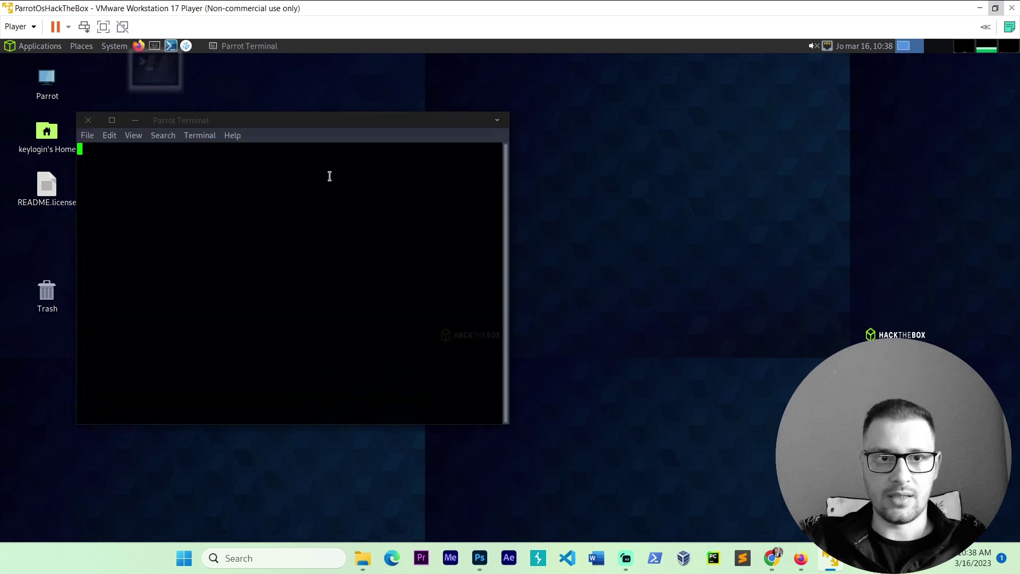
pyautogui.moveTo(249, 125); pyautogui.dragTo(445, 107)
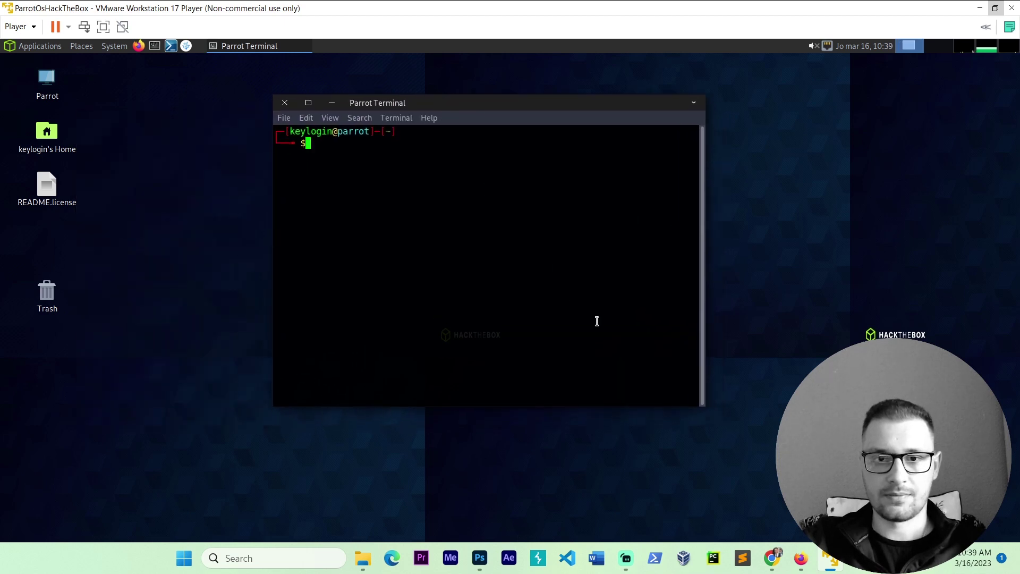
pyautogui.moveTo(702, 407); pyautogui.dragTo(827, 487)
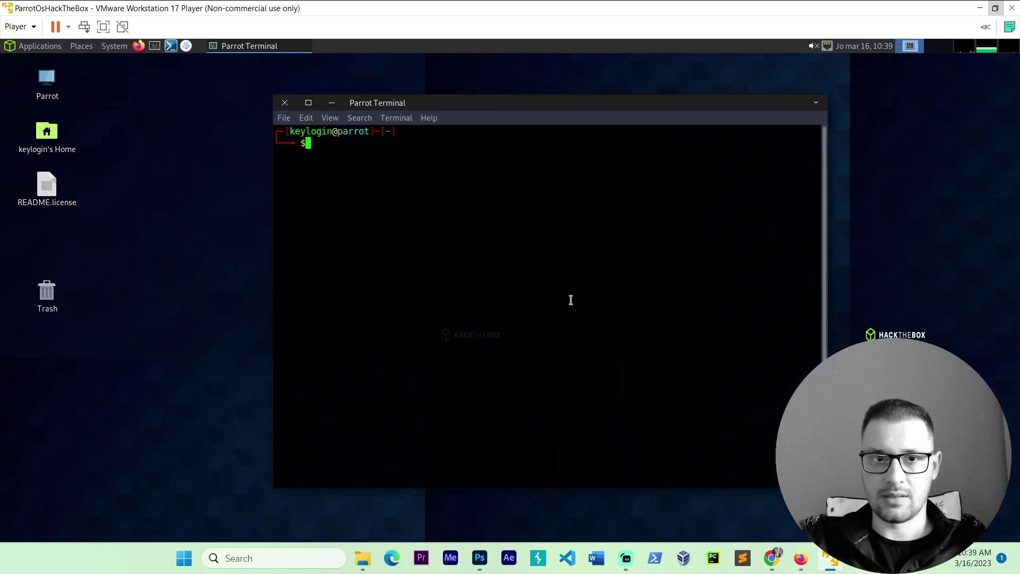
# Step: Replace the system font in the terminal profile with Monospace Regular 15
pyautogui.click(396, 117)
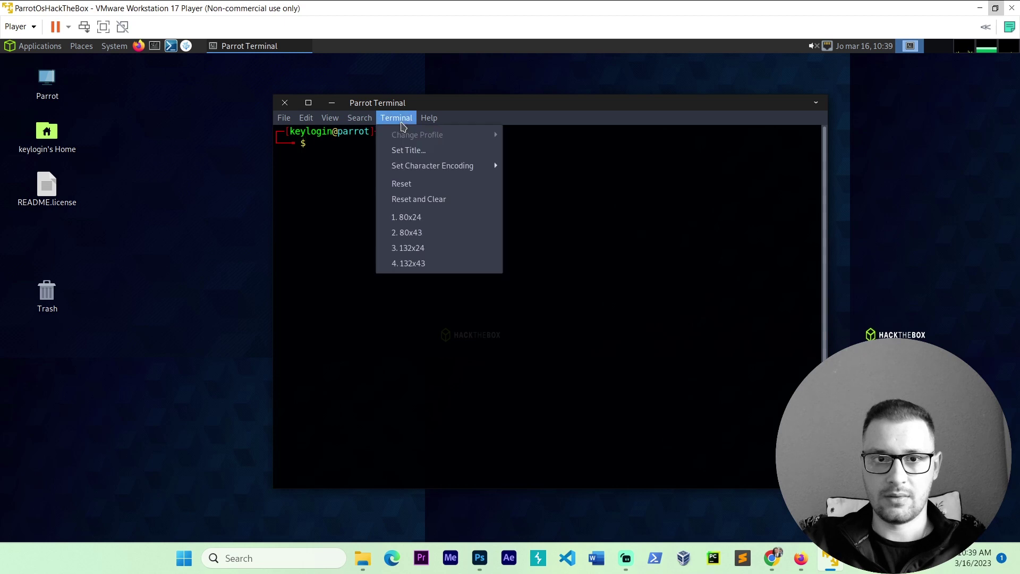
pyautogui.moveTo(287, 119)
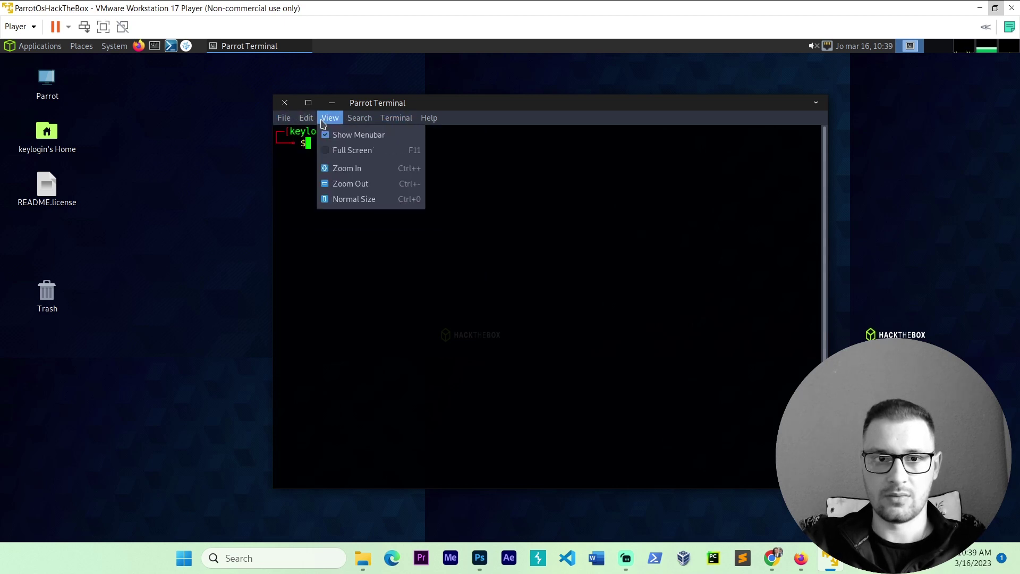
pyautogui.click(330, 223)
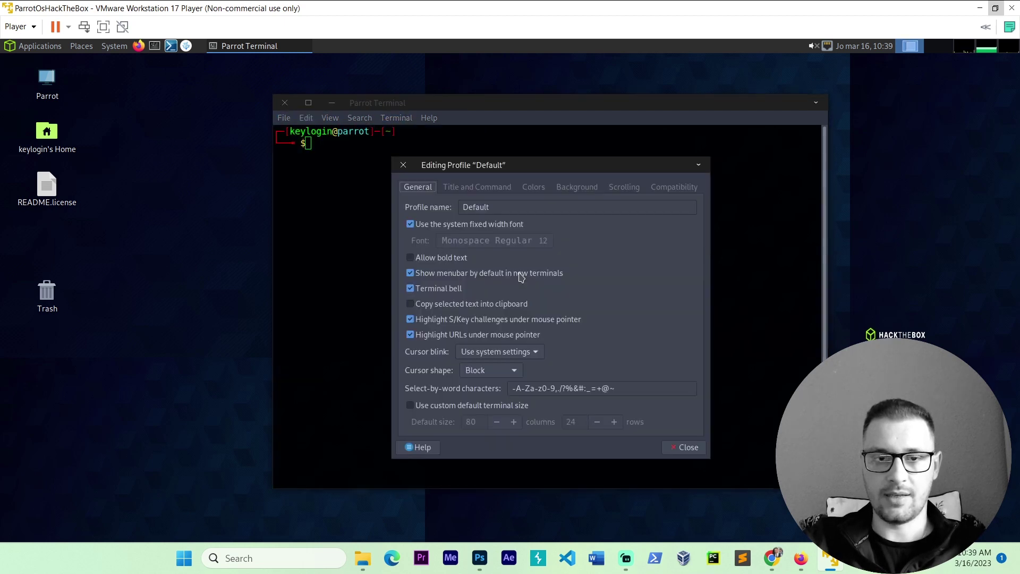
pyautogui.click(427, 229)
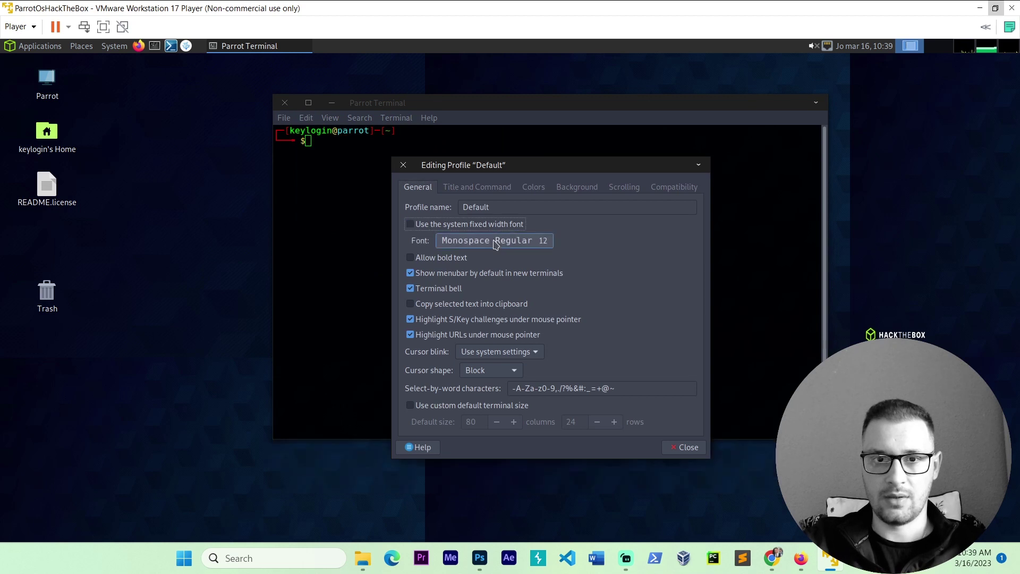
pyautogui.click(531, 240)
pyautogui.click(649, 424)
pyautogui.click(649, 424)
pyautogui.click(648, 424)
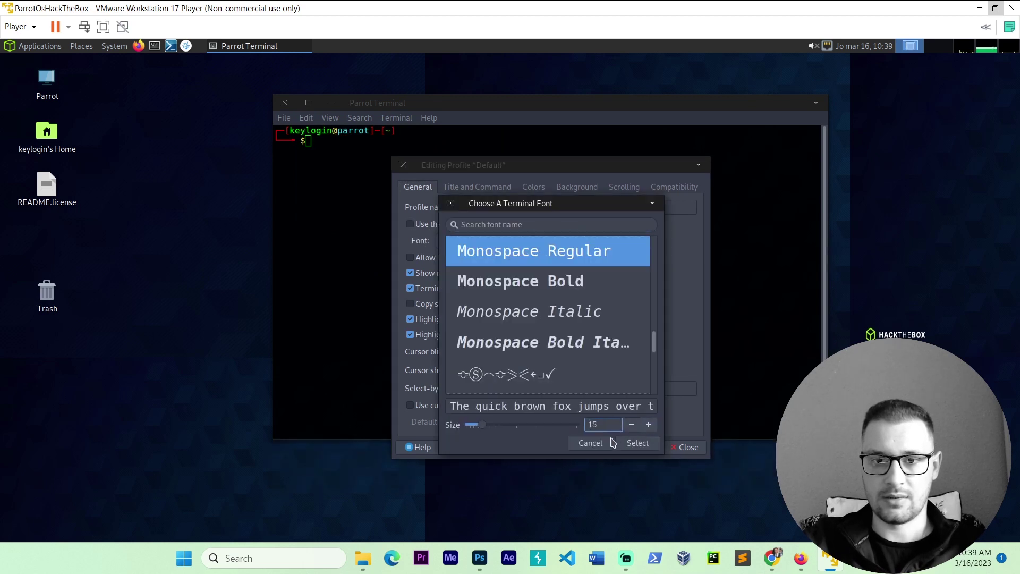
pyautogui.click(638, 442)
pyautogui.click(687, 448)
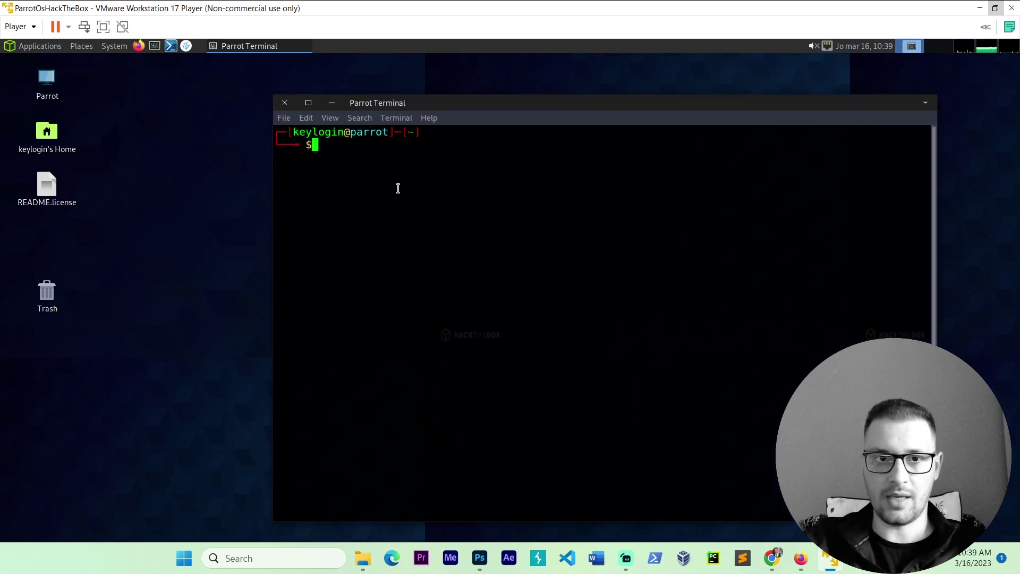
# Step: Run sudo apt update, entering the account password
pyautogui.write('sudo apt ')
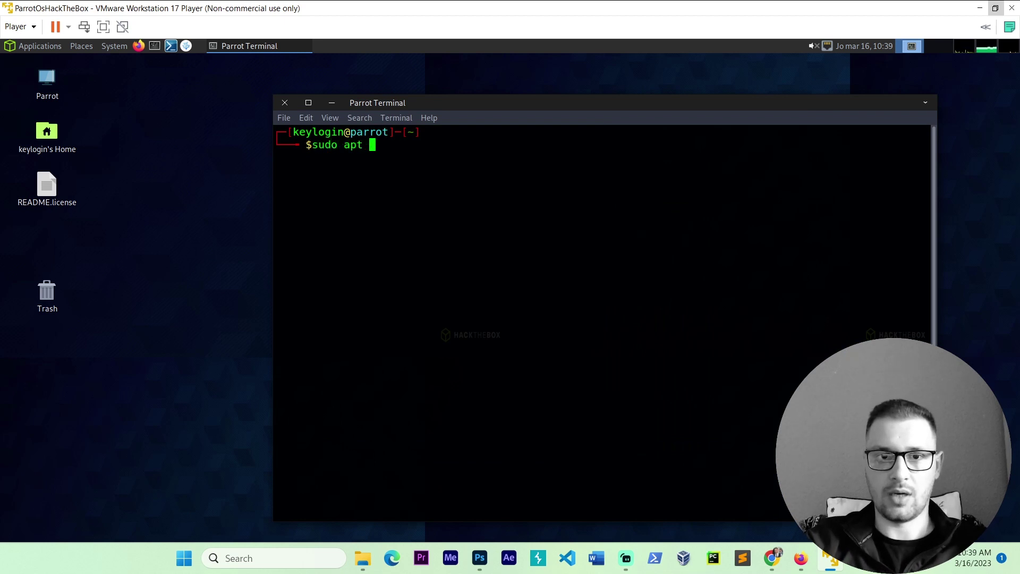
pyautogui.write('update')
pyautogui.press('Return')
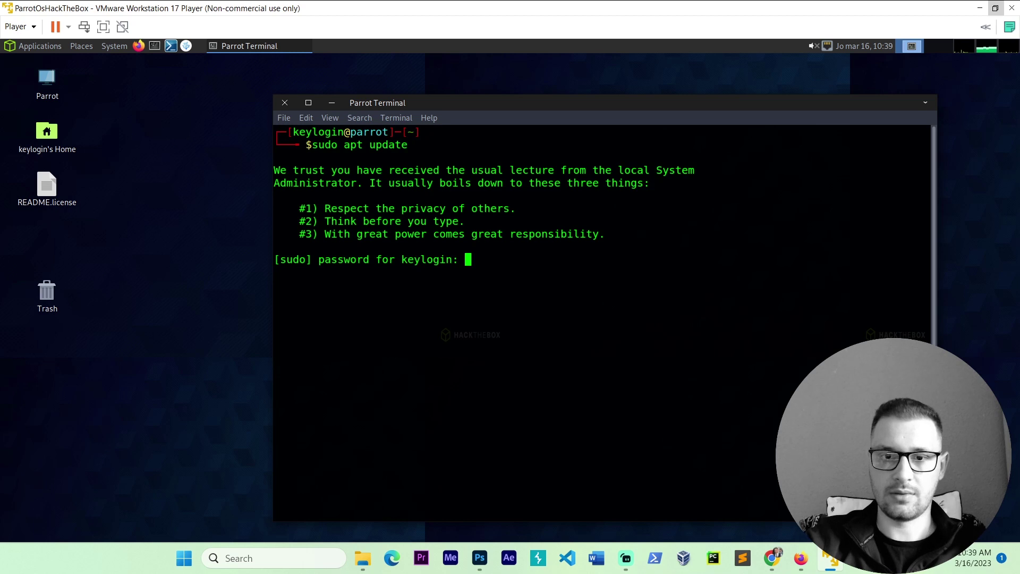
pyautogui.press('Return')
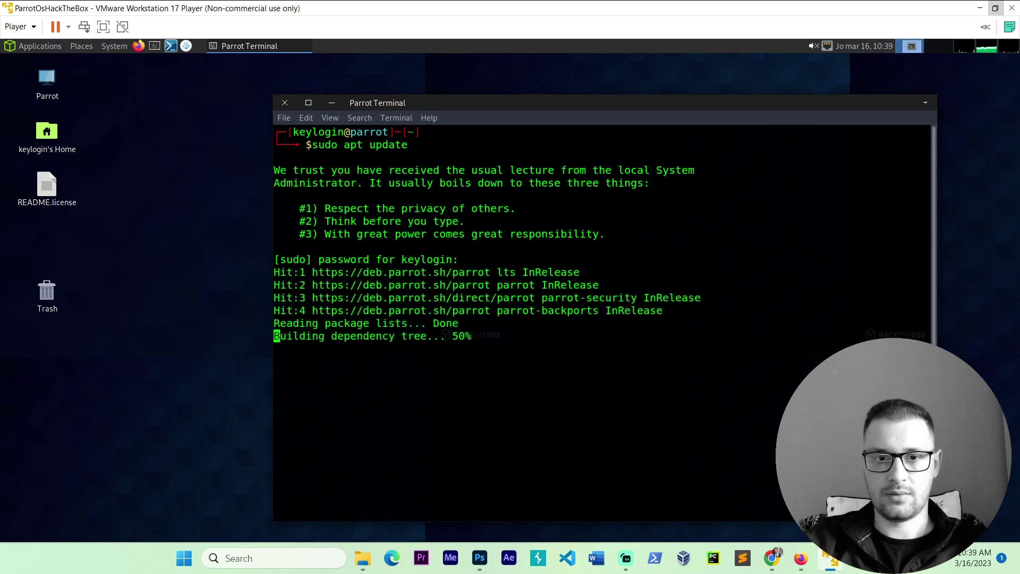
# Step: Run sudo apt full-upgrade and confirm with y so packages start downloading
pyautogui.write('sudo ap')
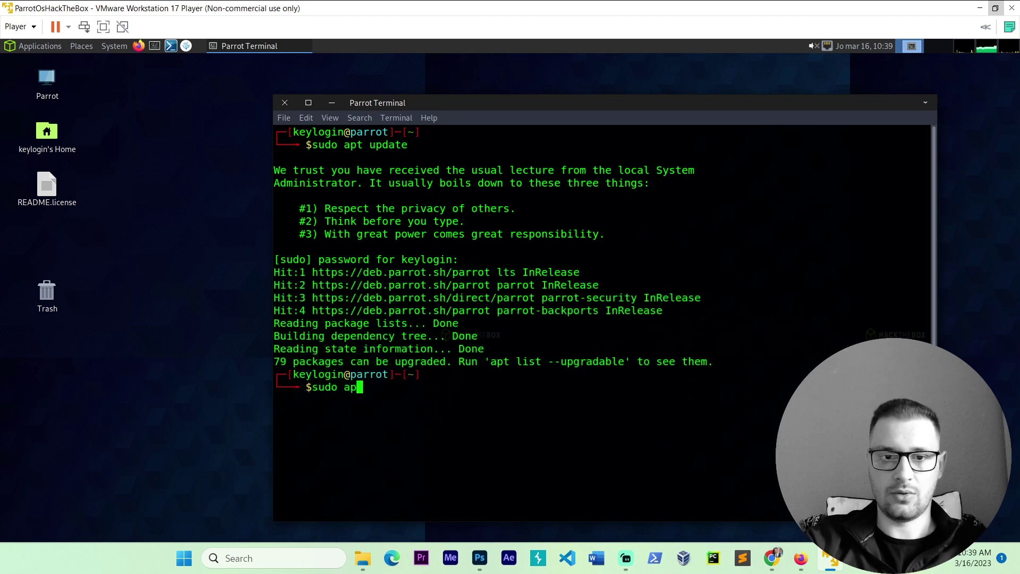
pyautogui.write('t full-')
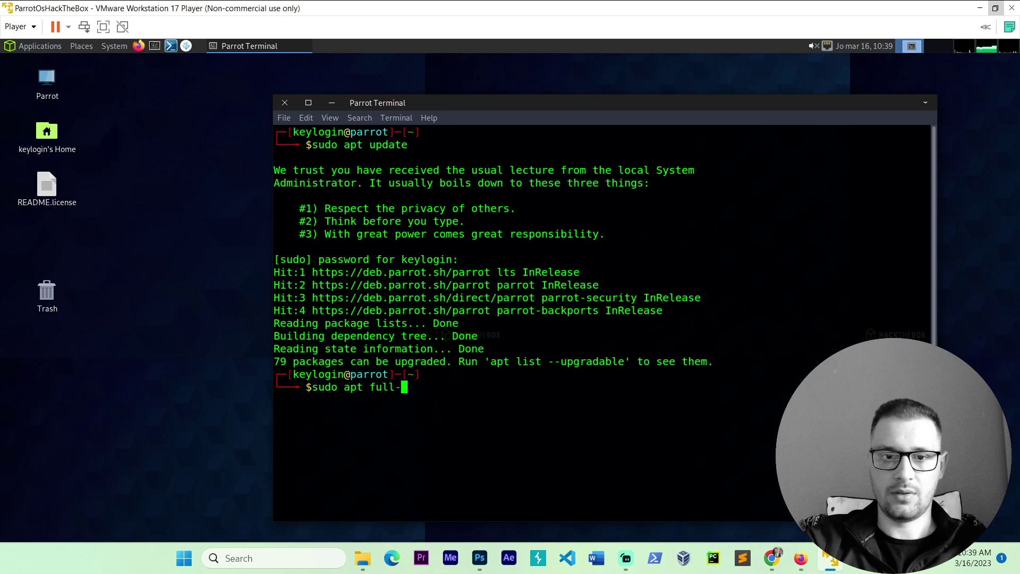
pyautogui.write('upgrade')
pyautogui.press('Return')
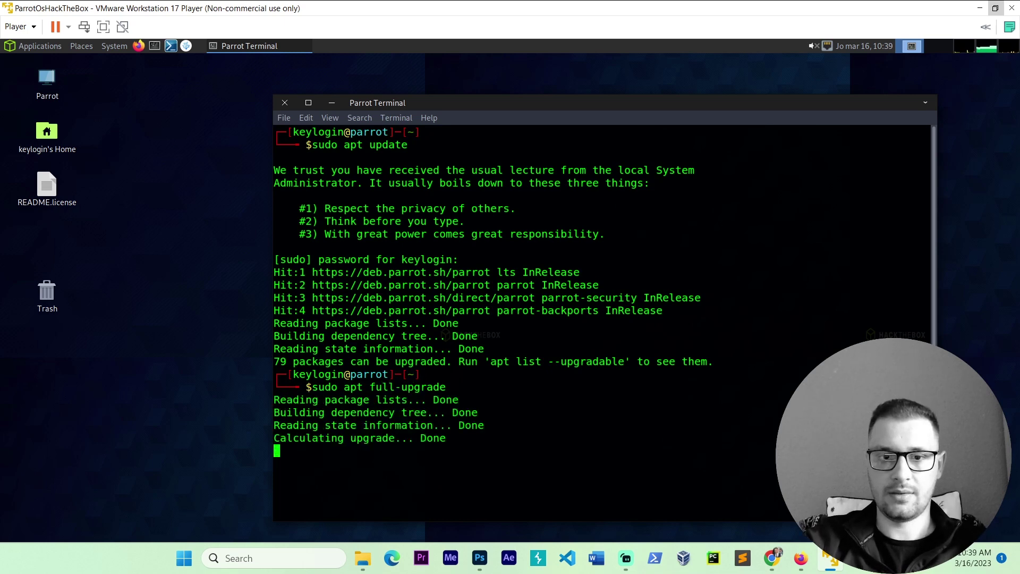
pyautogui.write('y')
pyautogui.press('Return')
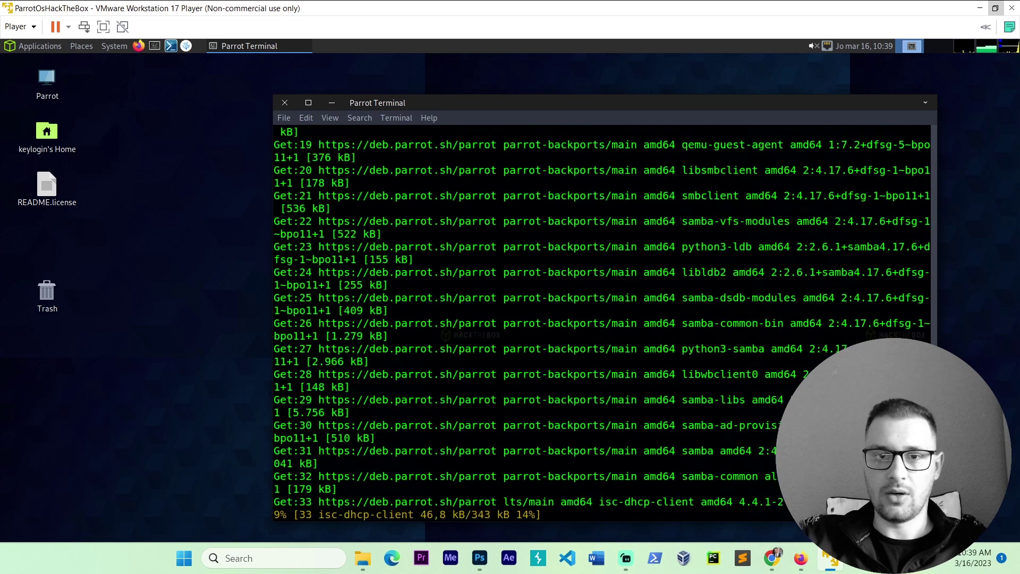
pyautogui.moveTo(489, 103); pyautogui.dragTo(443, 87)
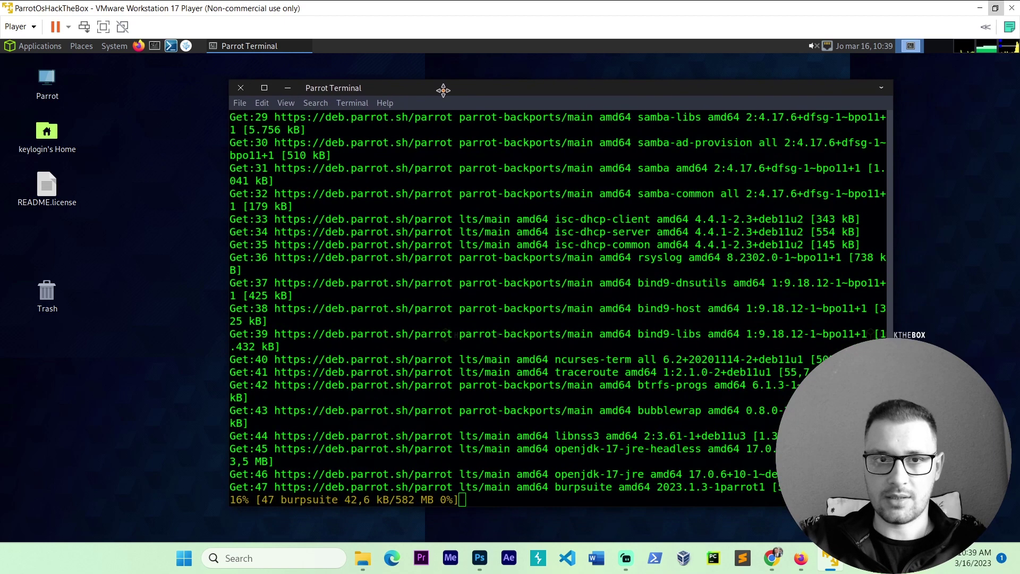
pyautogui.moveTo(457, 477); pyautogui.dragTo(417, 481)
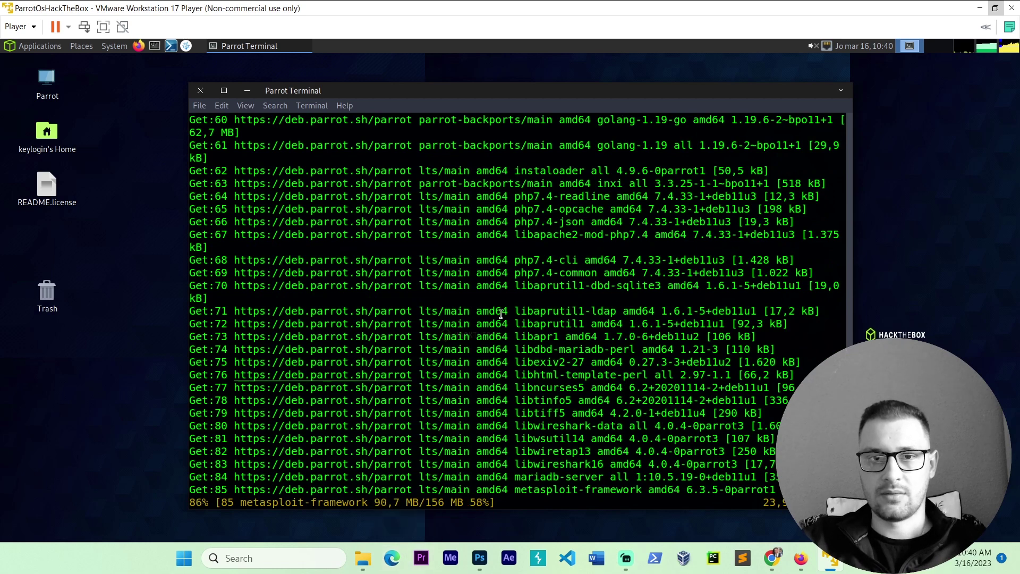
pyautogui.moveTo(433, 101); pyautogui.dragTo(421, 111)
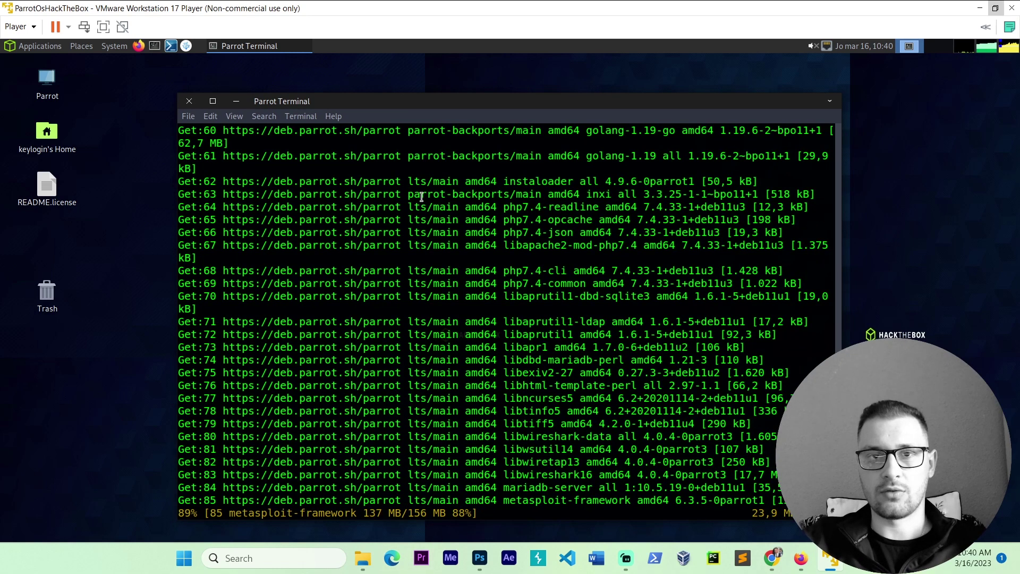